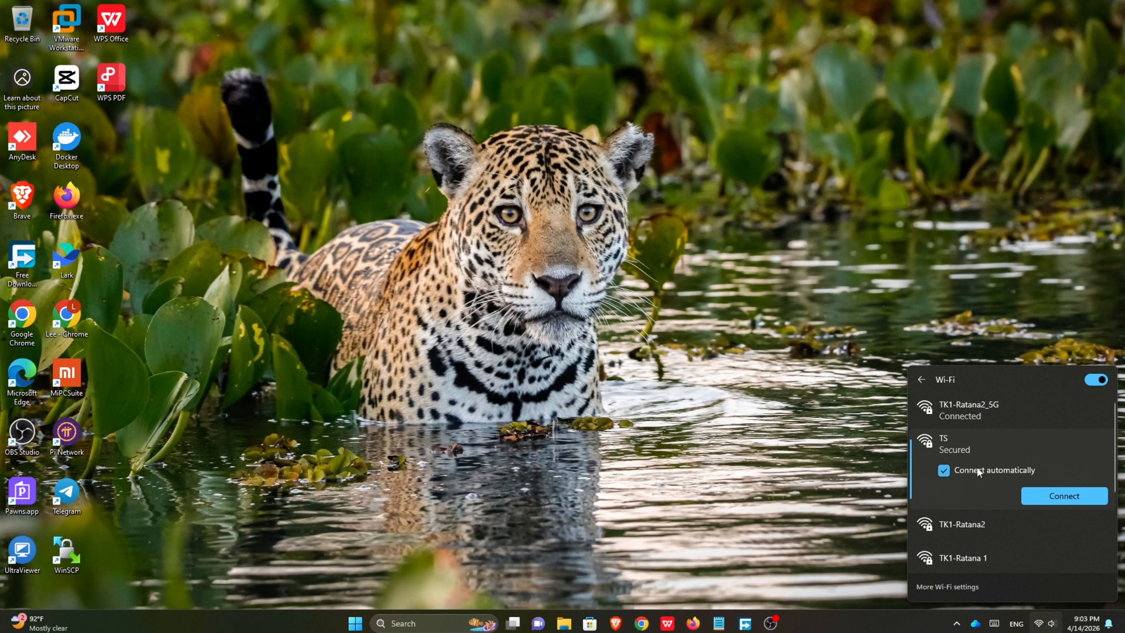
# Connect the PC to the TS Wi-Fi network and open its network properties
pyautogui.click(1048, 498)
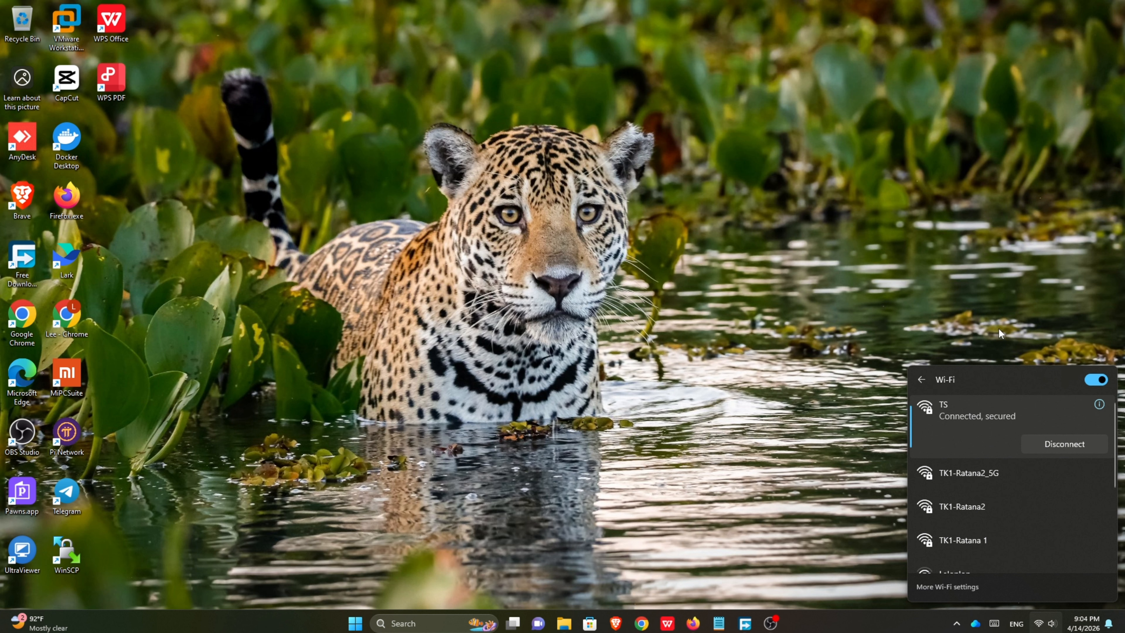
pyautogui.click(923, 380)
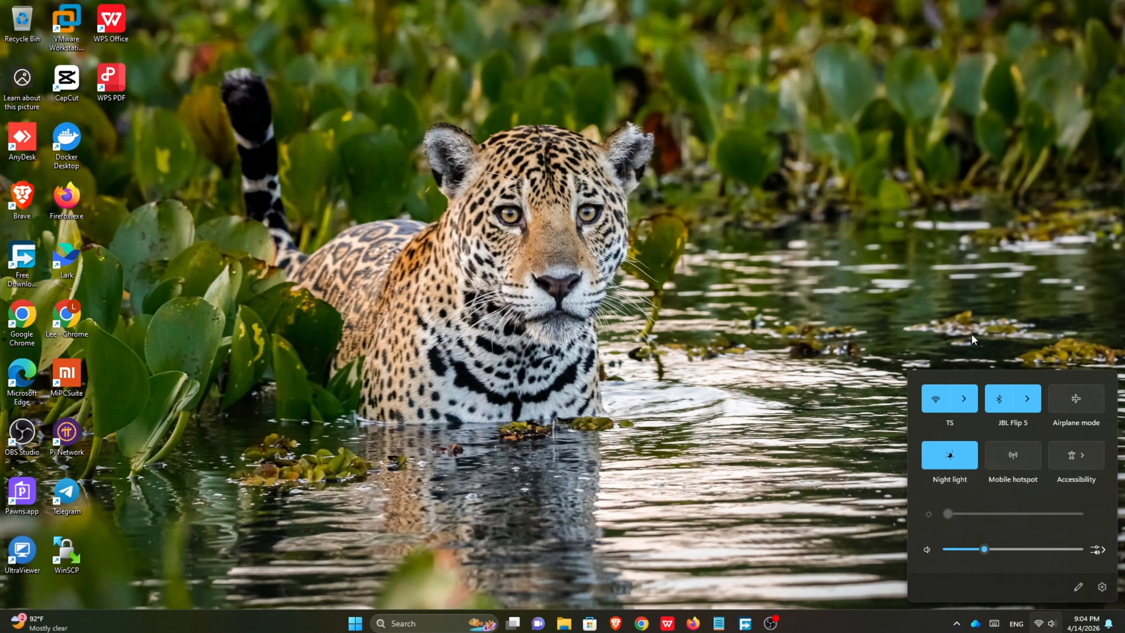
pyautogui.click(949, 327)
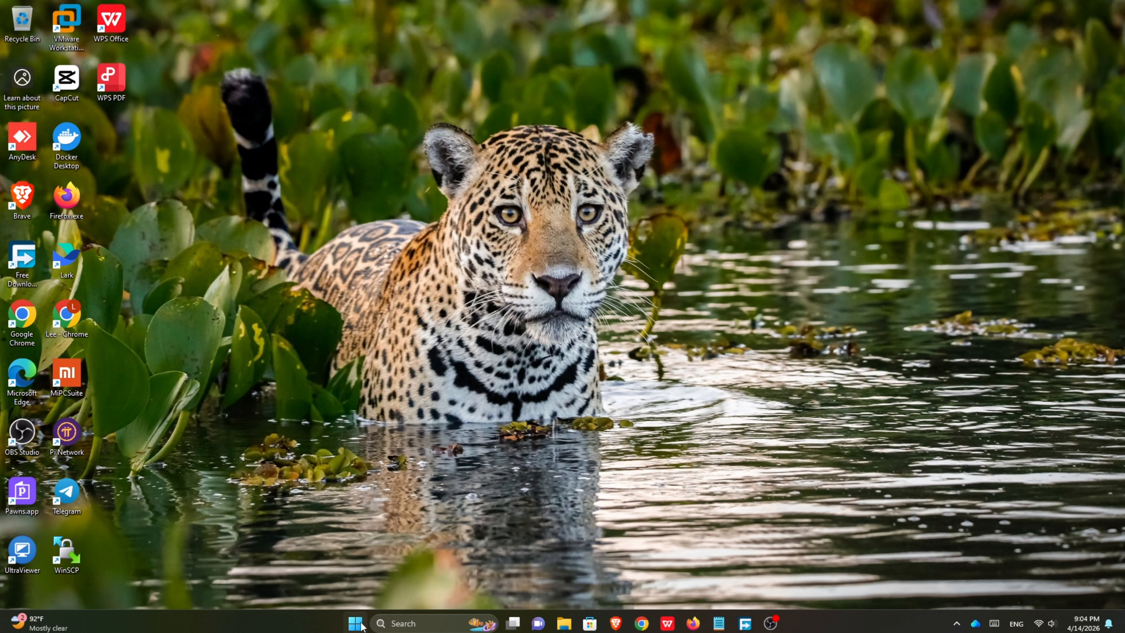
pyautogui.click(1045, 624)
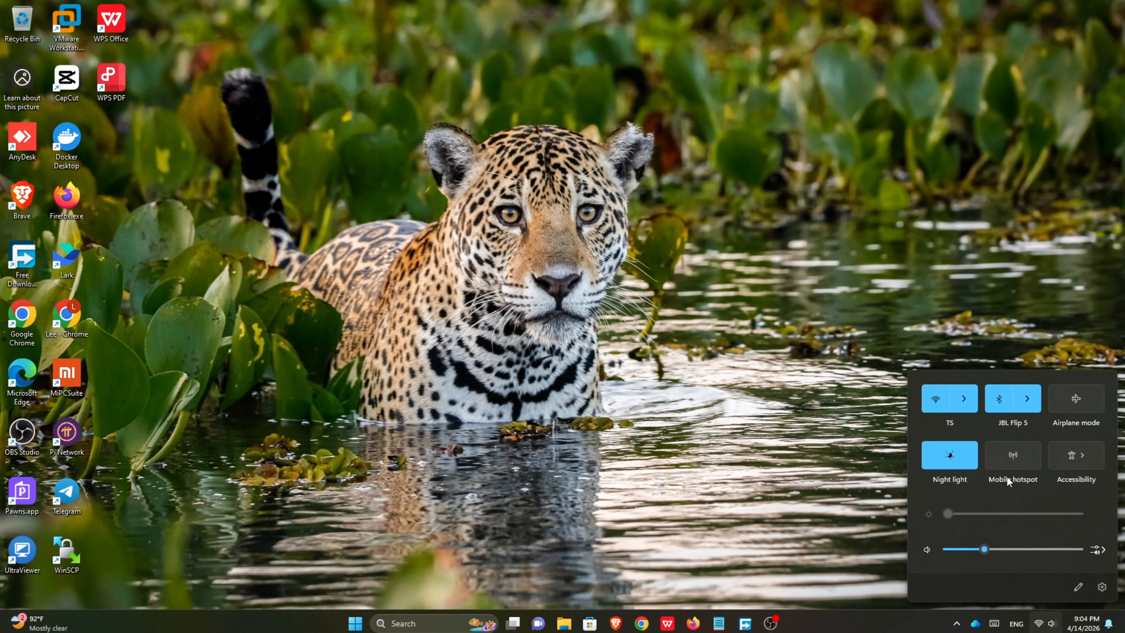
pyautogui.click(965, 399)
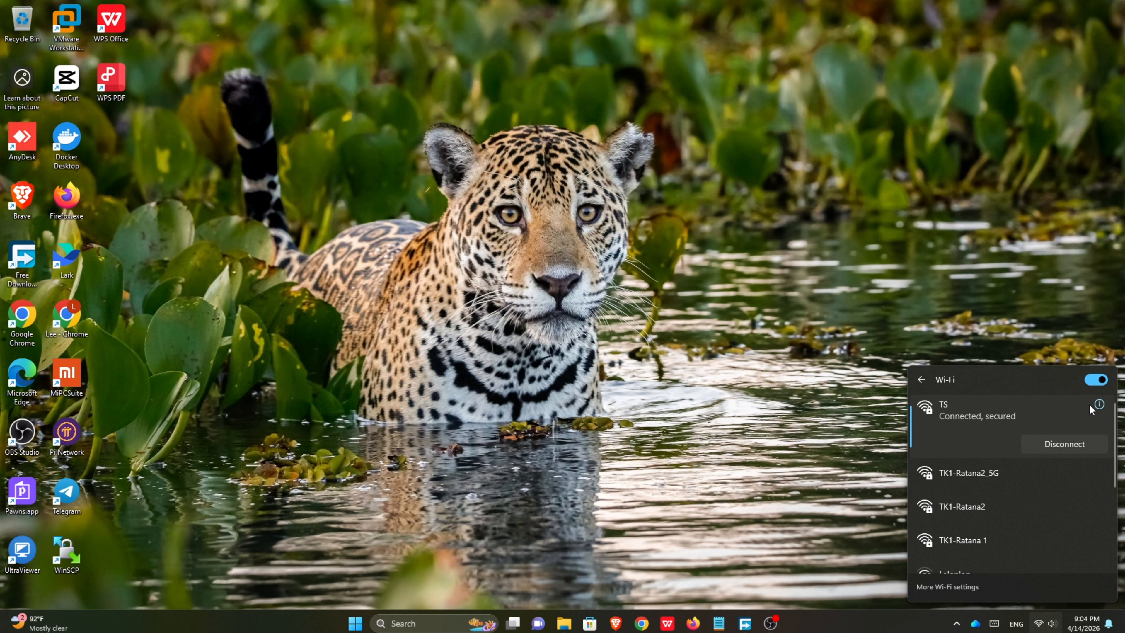
pyautogui.click(1100, 406)
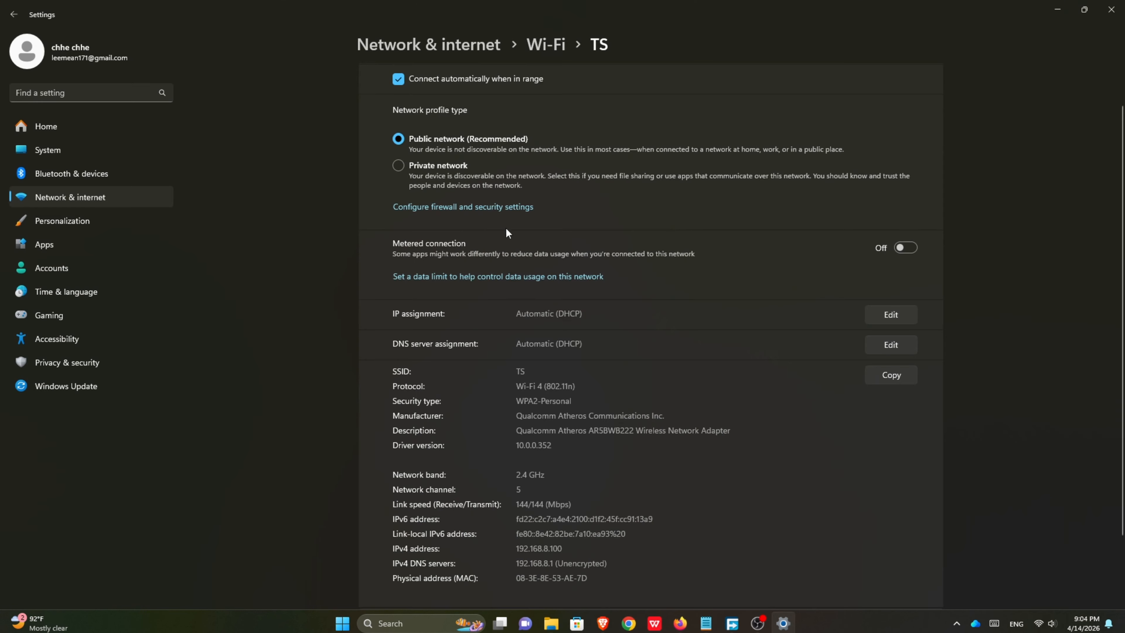
# Select the TS network's IPv4 DNS server address 192.168.8.1 for copying
pyautogui.scroll(-5, 530, 200)
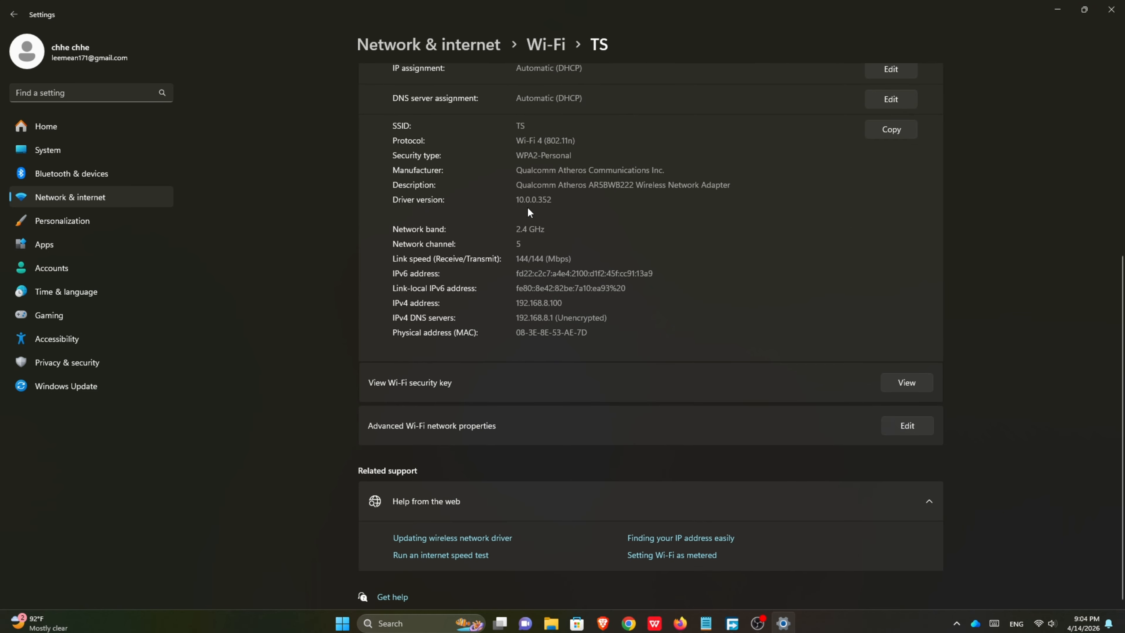
pyautogui.scroll(6, 542, 284)
pyautogui.scroll(-5, 575, 350)
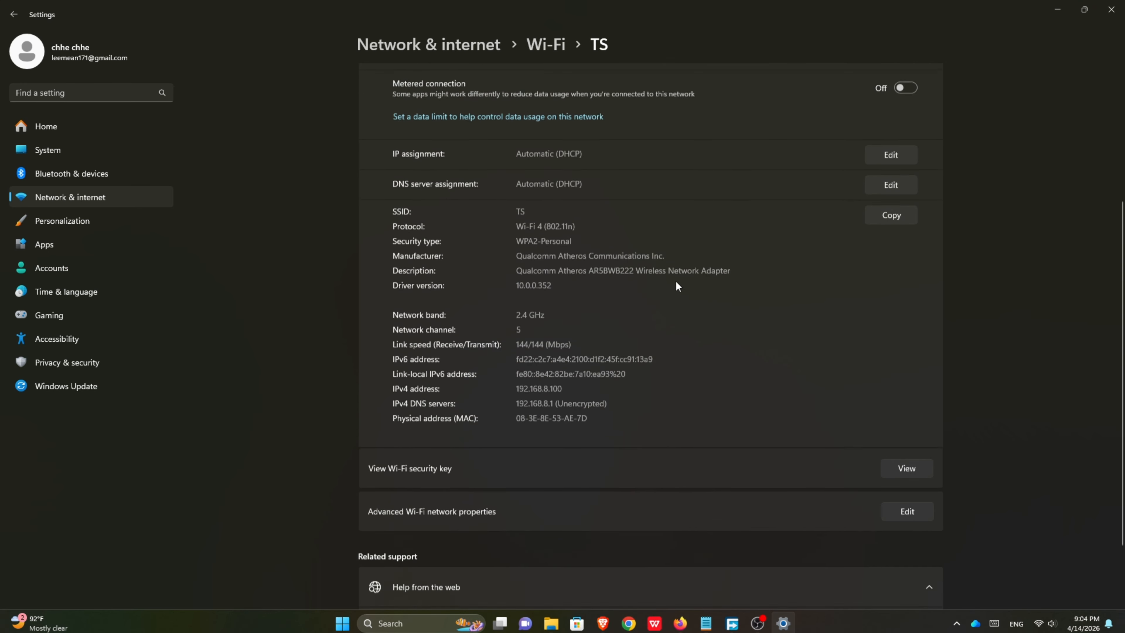
pyautogui.doubleClick(553, 363)
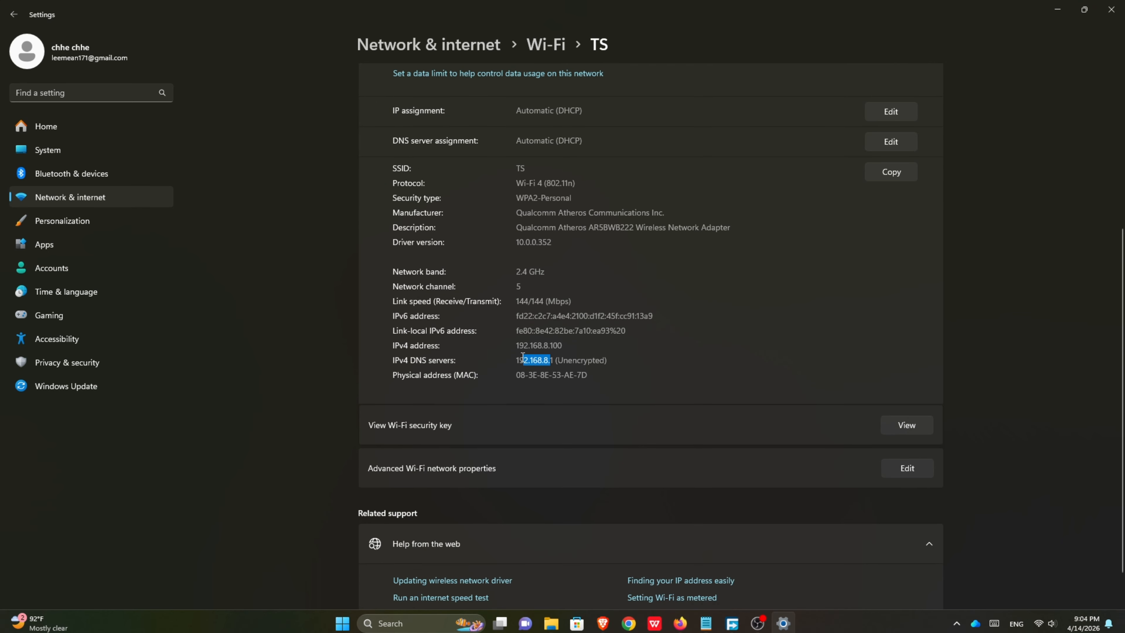
pyautogui.click(564, 363)
pyautogui.moveTo(555, 362); pyautogui.dragTo(513, 364)
pyautogui.hotkey('ctrl', 'c')
# Load the router admin page at 192.168.8.1 in Brave
pyautogui.click(1059, 11)
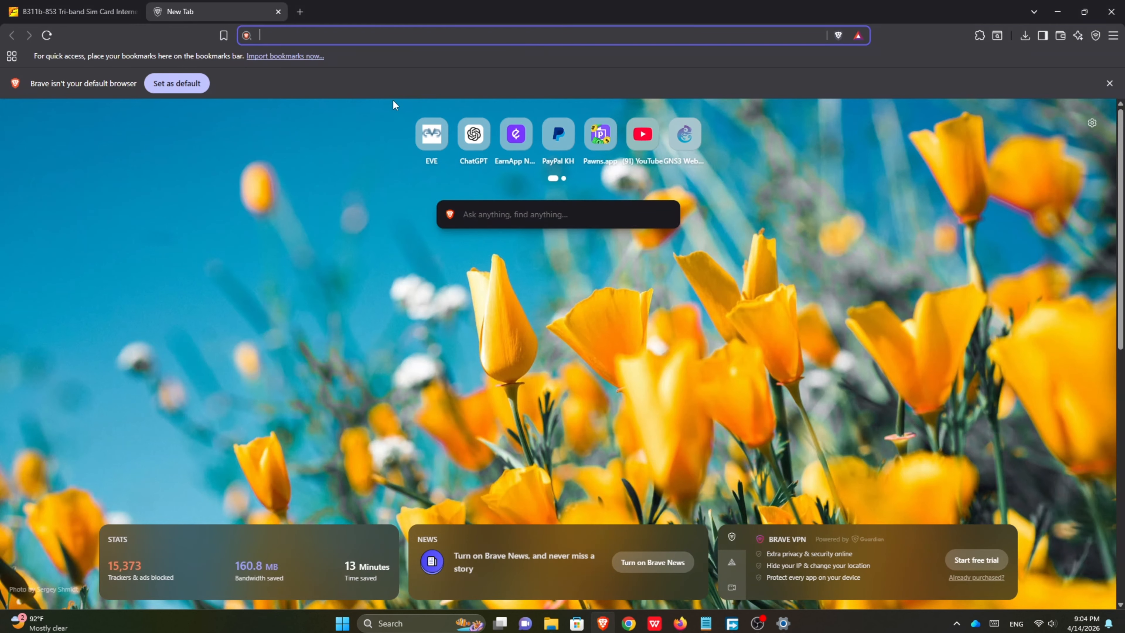
pyautogui.hotkey('ctrl', 'v')
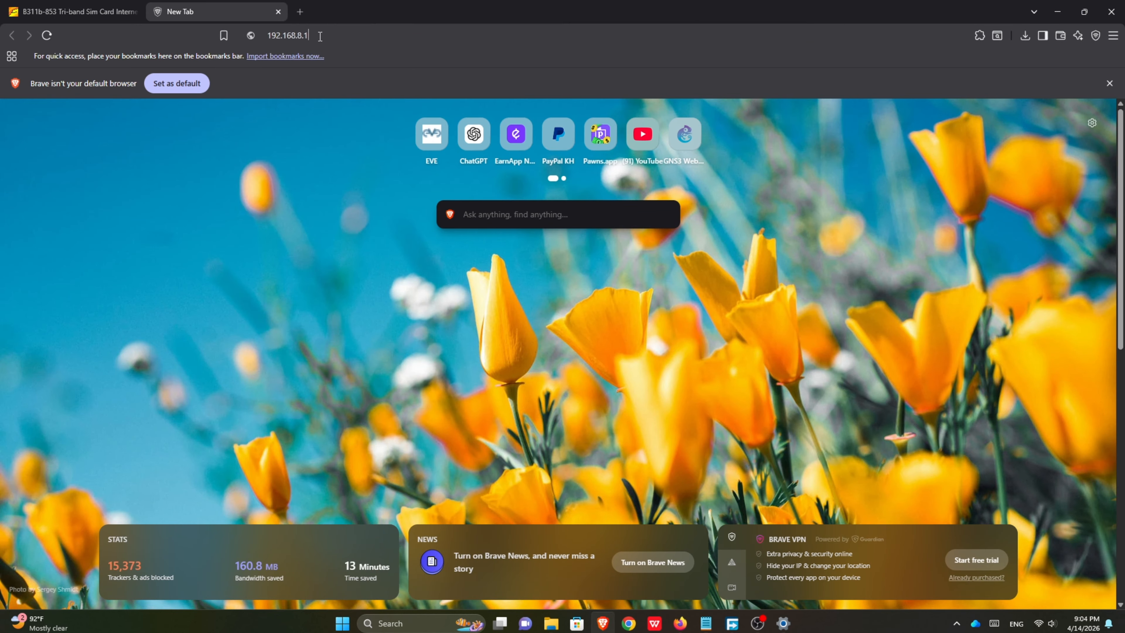
pyautogui.moveTo(317, 37); pyautogui.dragTo(237, 51)
pyautogui.click(328, 36)
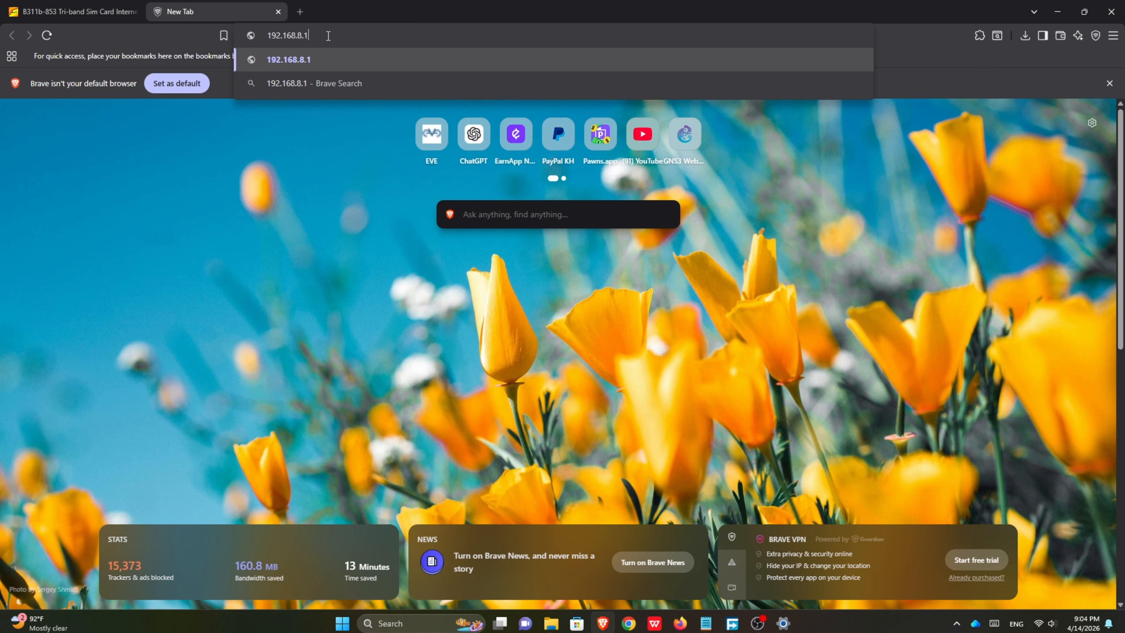
pyautogui.press('Return')
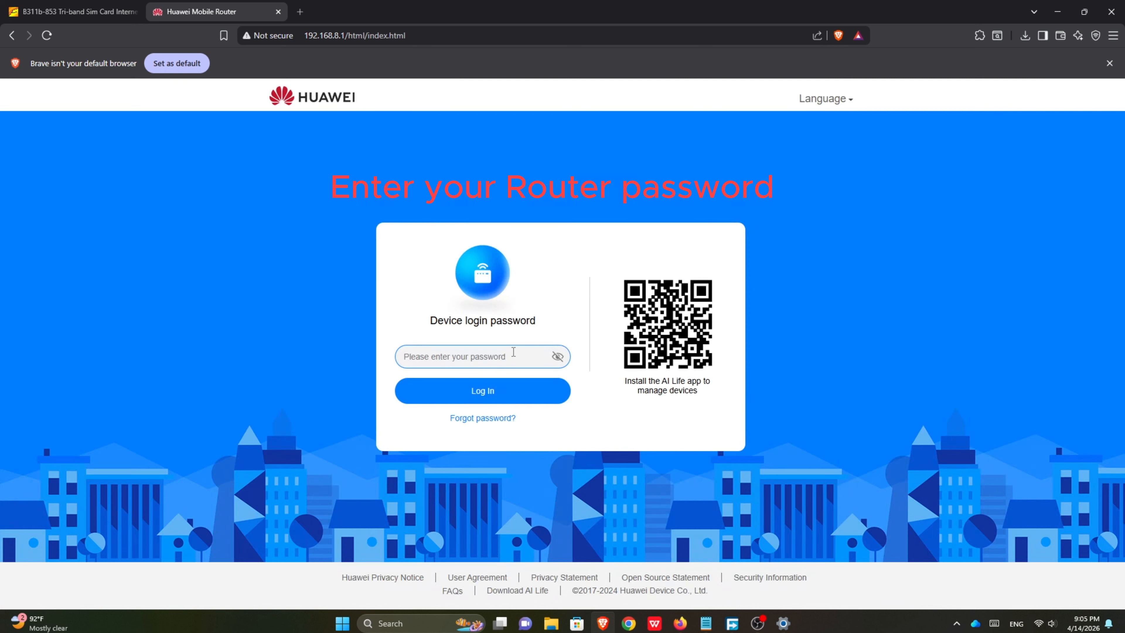
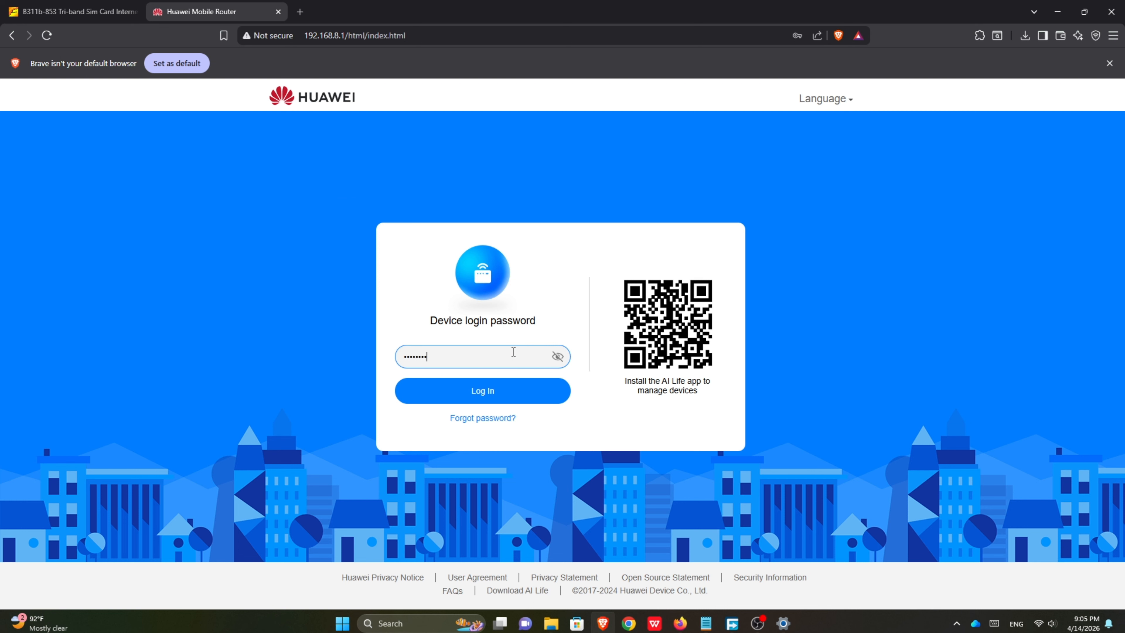
# Log in with the router password after checking it, declining to save the password
pyautogui.click(557, 358)
pyautogui.click(557, 357)
pyautogui.click(498, 390)
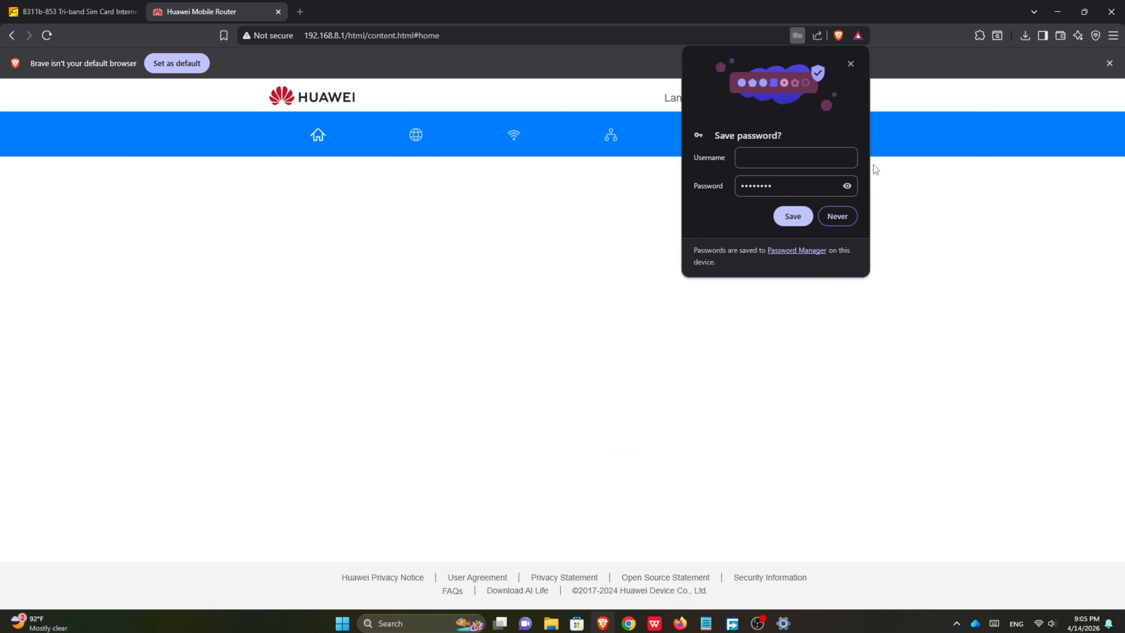
pyautogui.click(804, 217)
# Review the home page status showing the 4G SEATEL link and 2 devices
pyautogui.moveTo(238, 211); pyautogui.dragTo(823, 351)
pyautogui.click(893, 365)
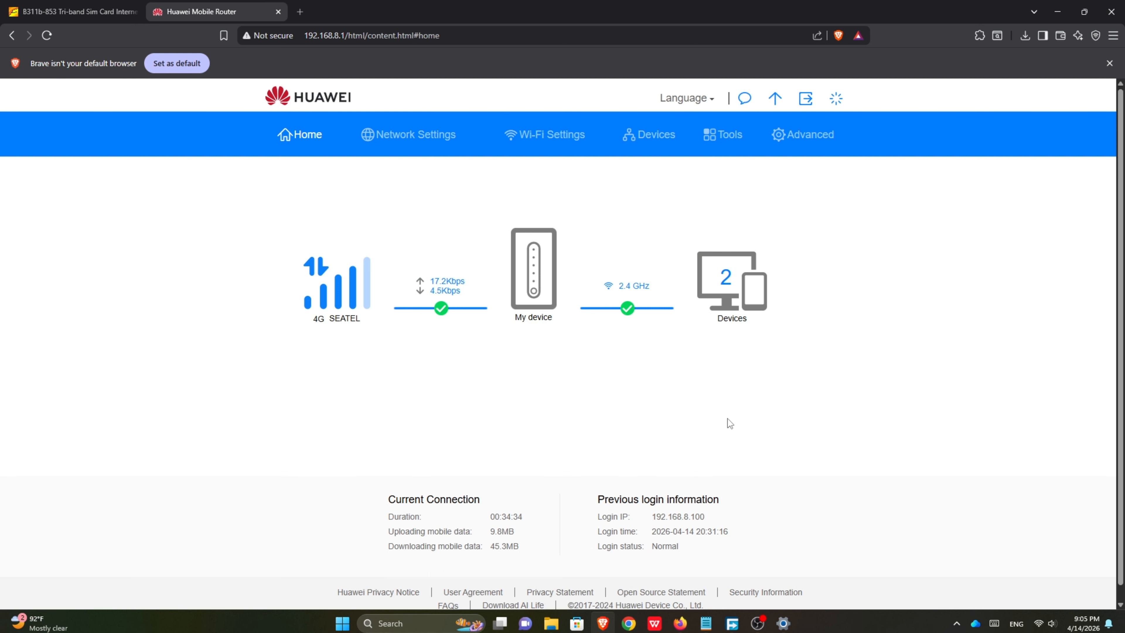
pyautogui.scroll(-2, 731, 428)
pyautogui.scroll(2, 719, 349)
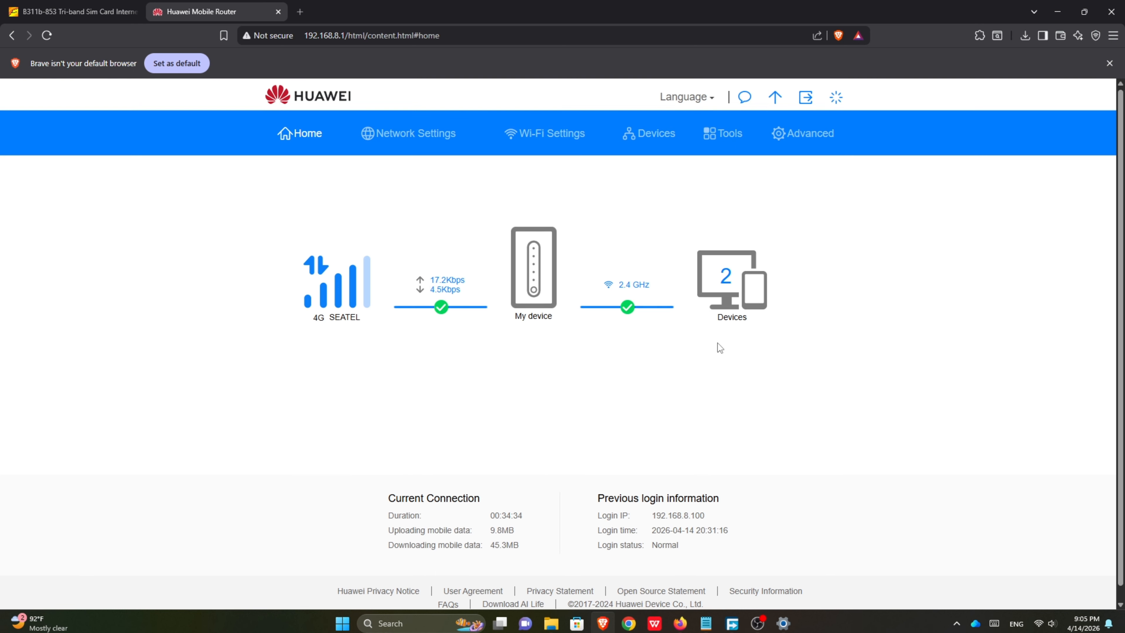
# Check the TS Wi-Fi password under Network Settings > Wi-Fi Settings
pyautogui.click(432, 135)
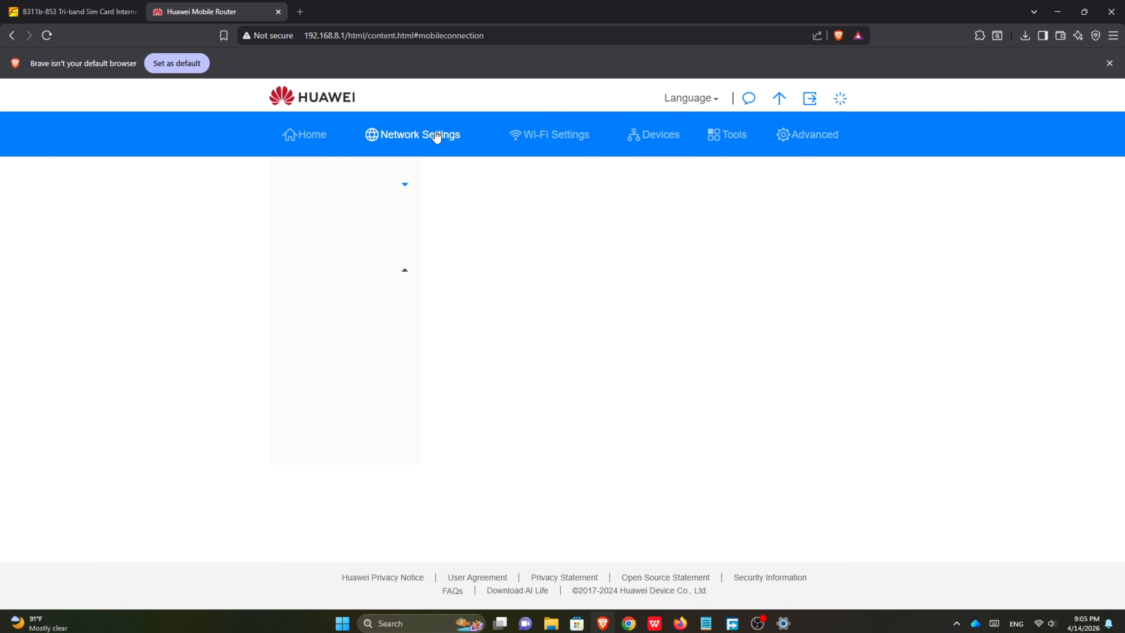
pyautogui.click(549, 135)
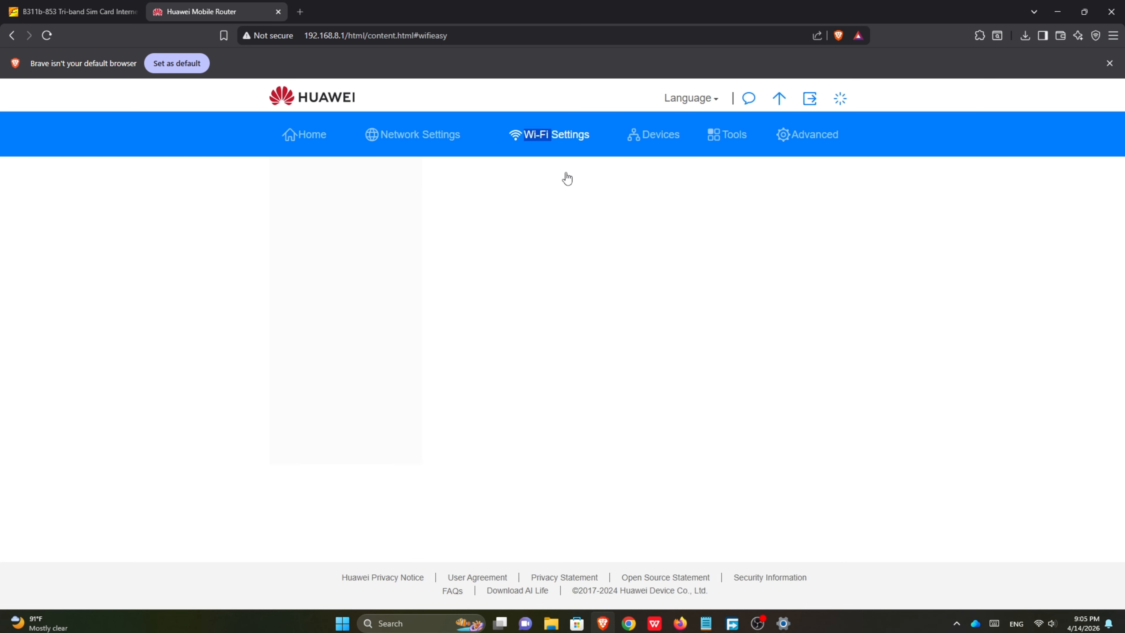
pyautogui.click(739, 368)
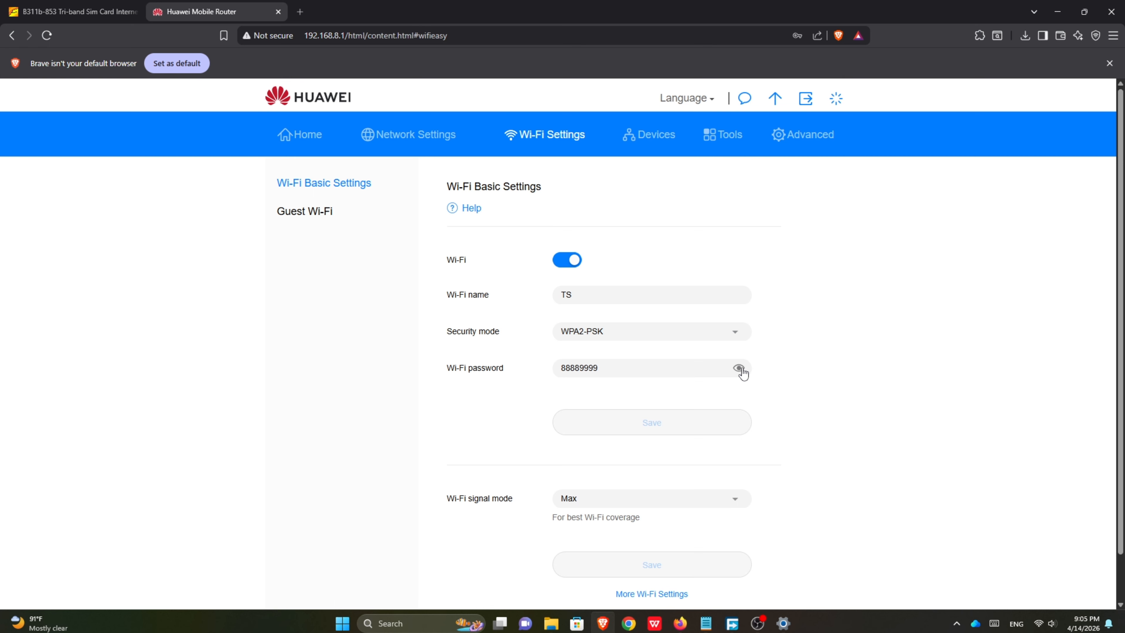
pyautogui.click(740, 369)
pyautogui.scroll(-2, 798, 310)
pyautogui.scroll(2, 840, 366)
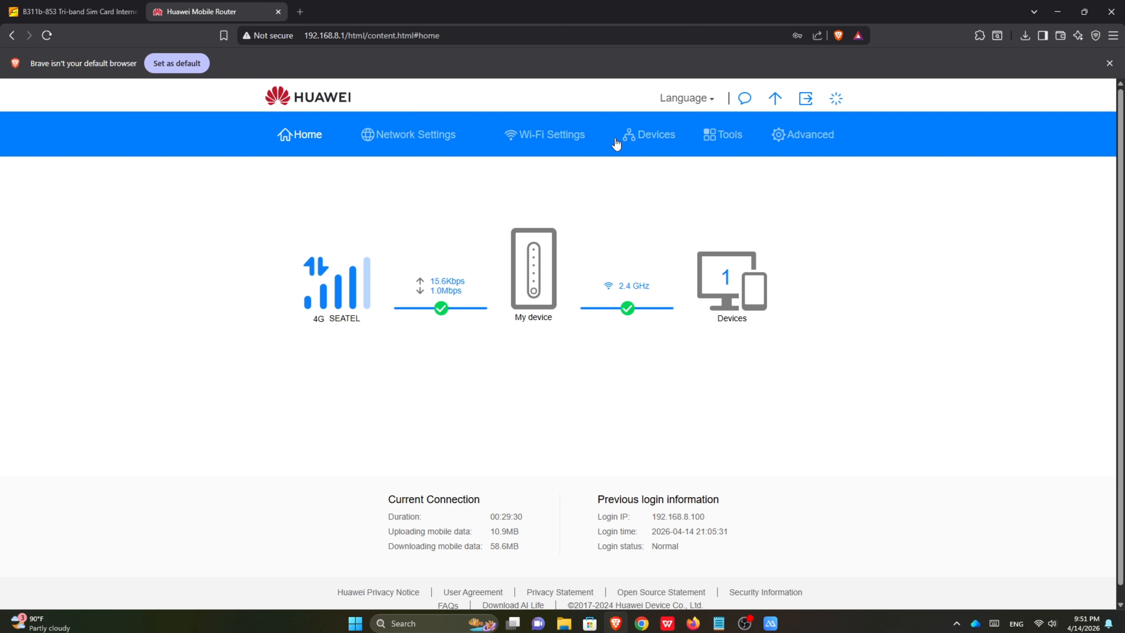
# Rename the online device DESKTOP-2FCFFG6 to MY PC, then minimize the browser
pyautogui.click(652, 141)
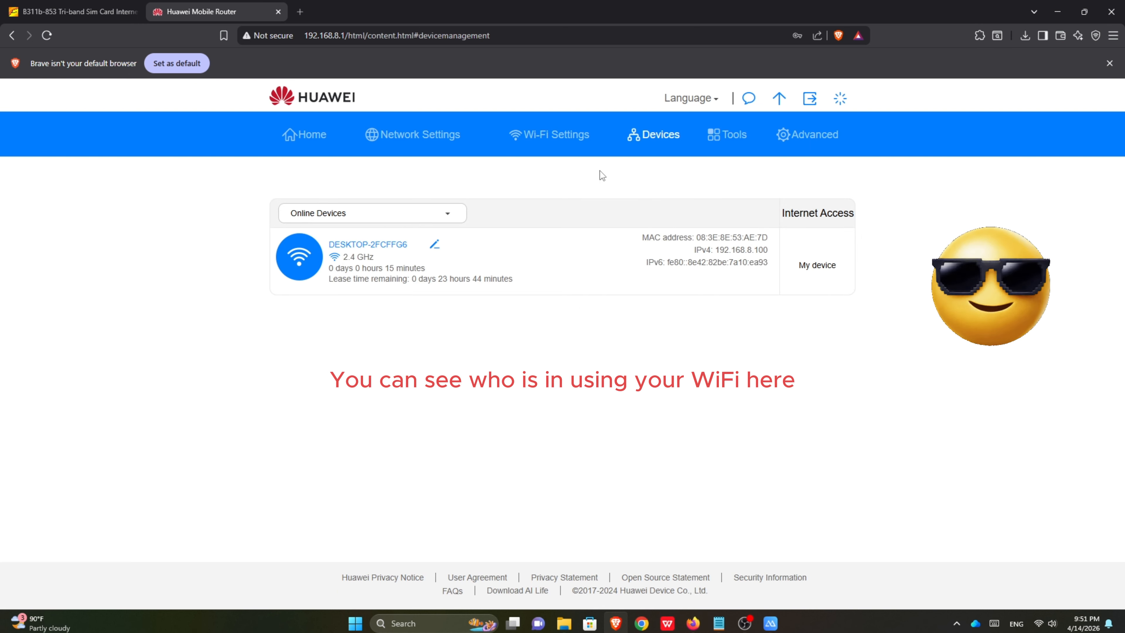
pyautogui.click(434, 245)
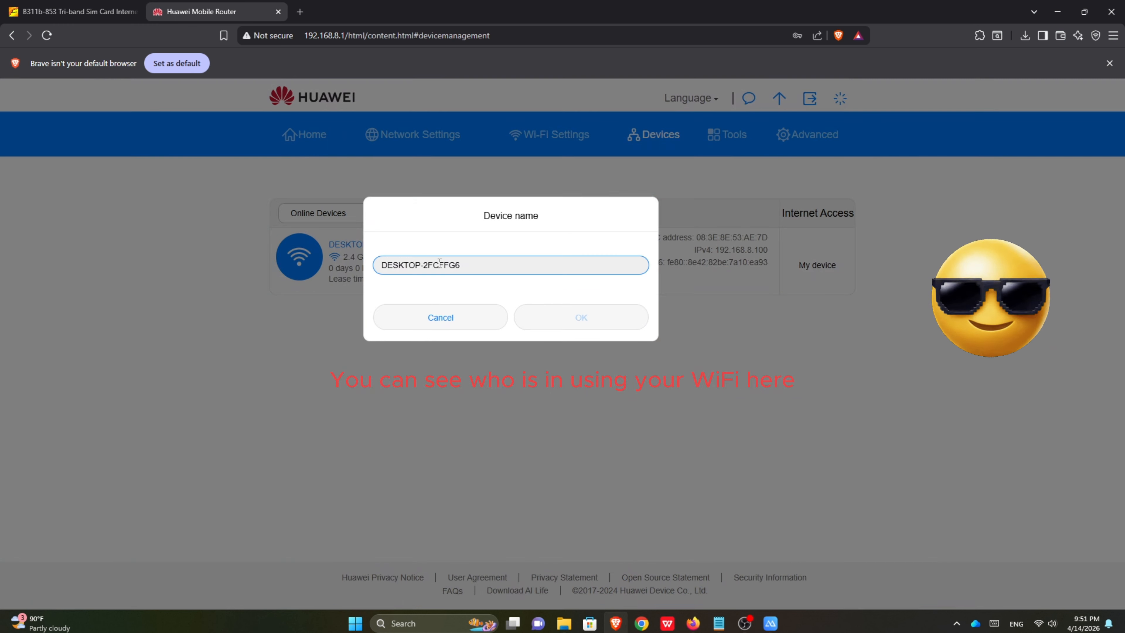
pyautogui.moveTo(465, 265); pyautogui.dragTo(319, 268)
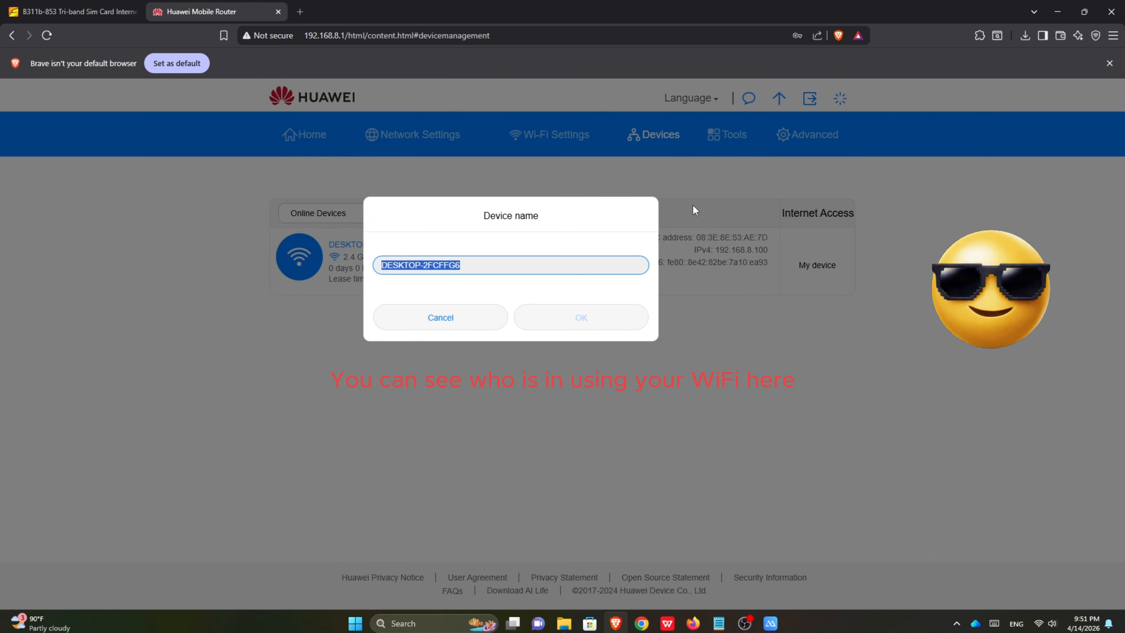
pyautogui.write('MY PC')
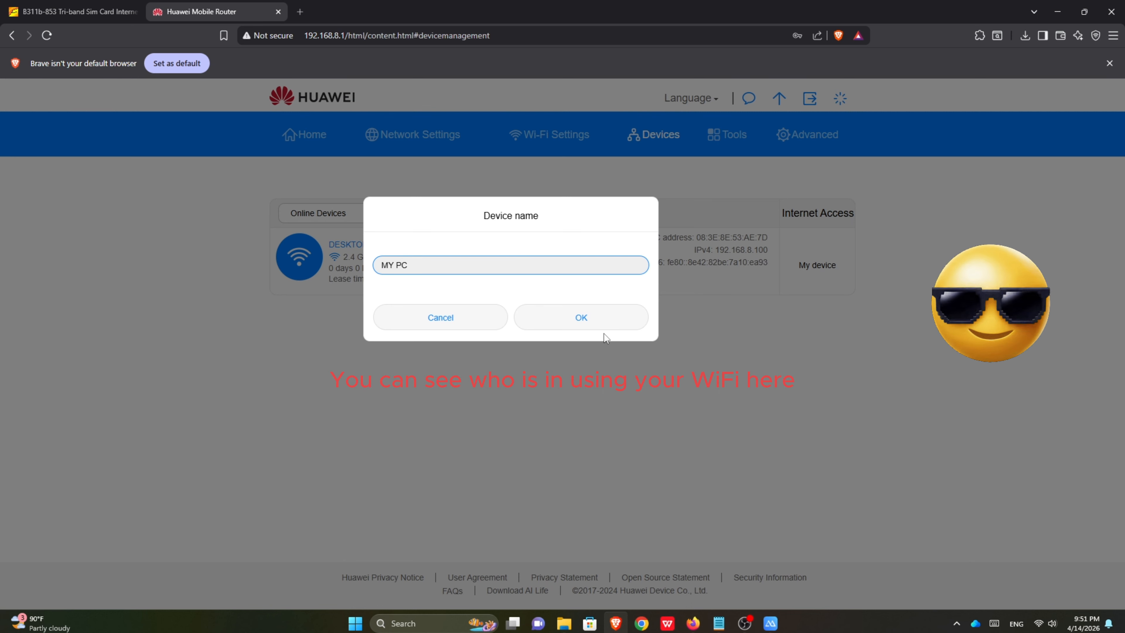
pyautogui.click(580, 326)
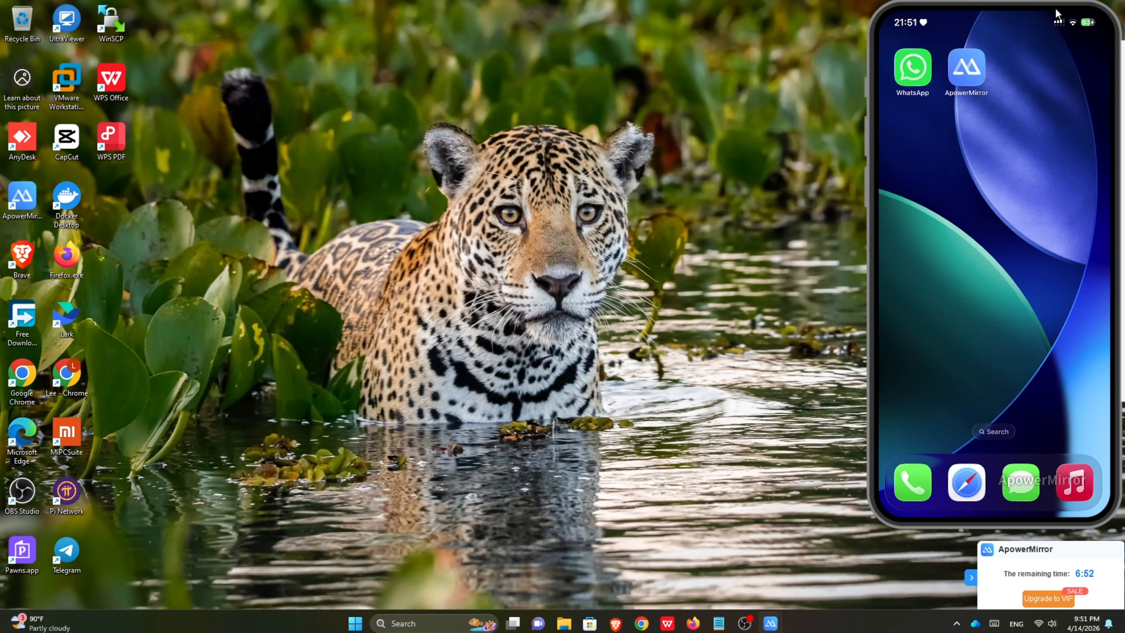
pyautogui.click(1058, 12)
pyautogui.moveTo(1019, 7); pyautogui.dragTo(592, 38)
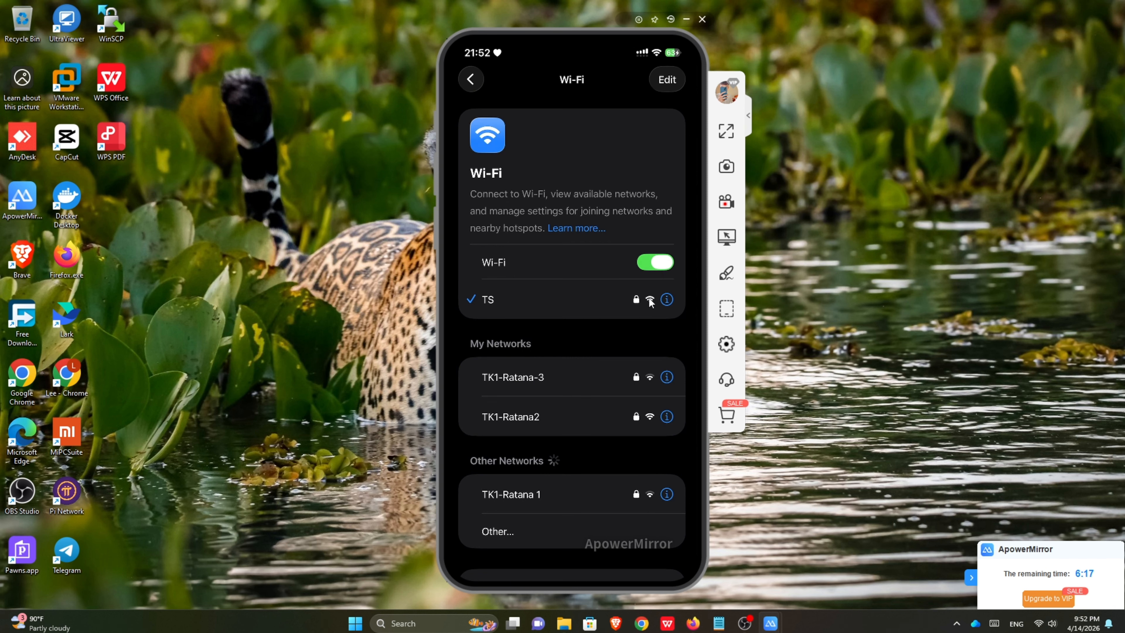
pyautogui.click(667, 299)
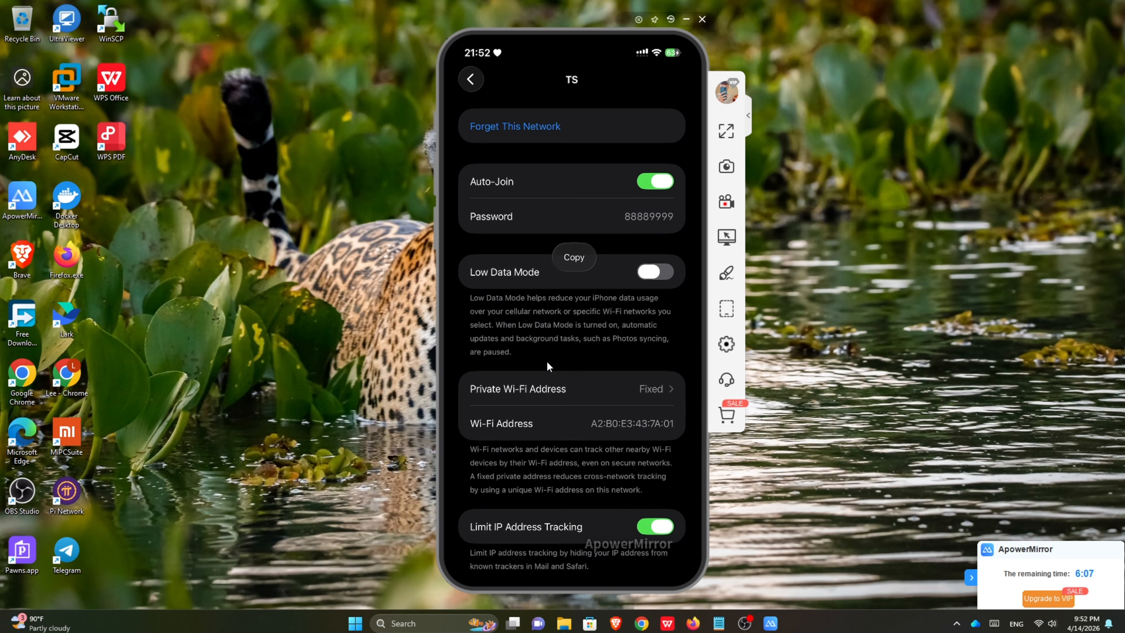
pyautogui.scroll(-3, 642, 323)
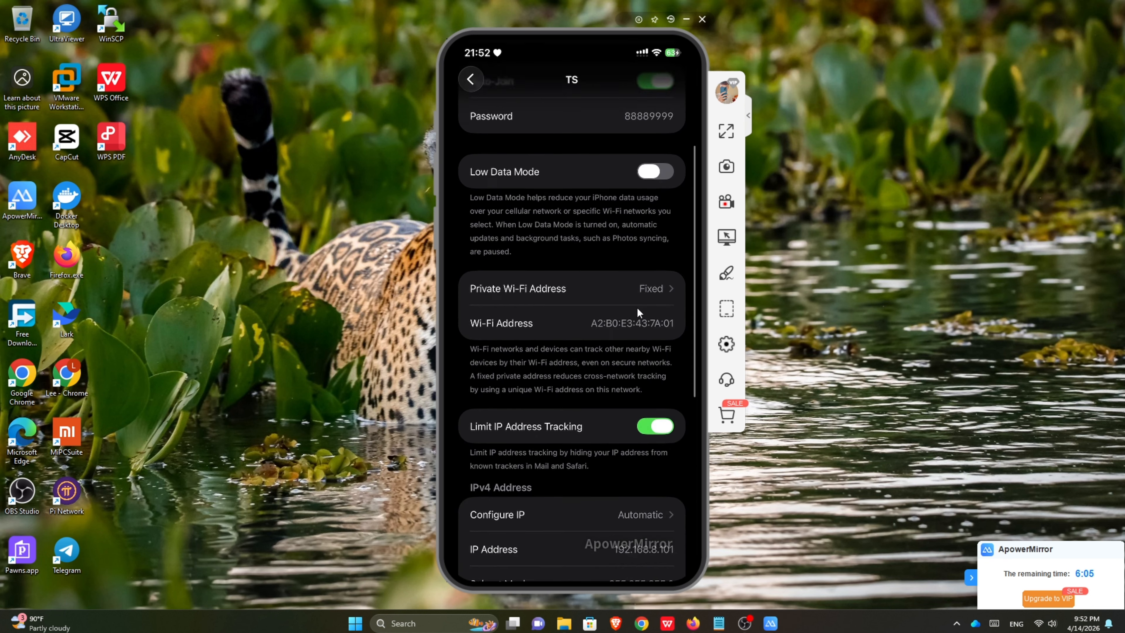
pyautogui.scroll(-4, 642, 429)
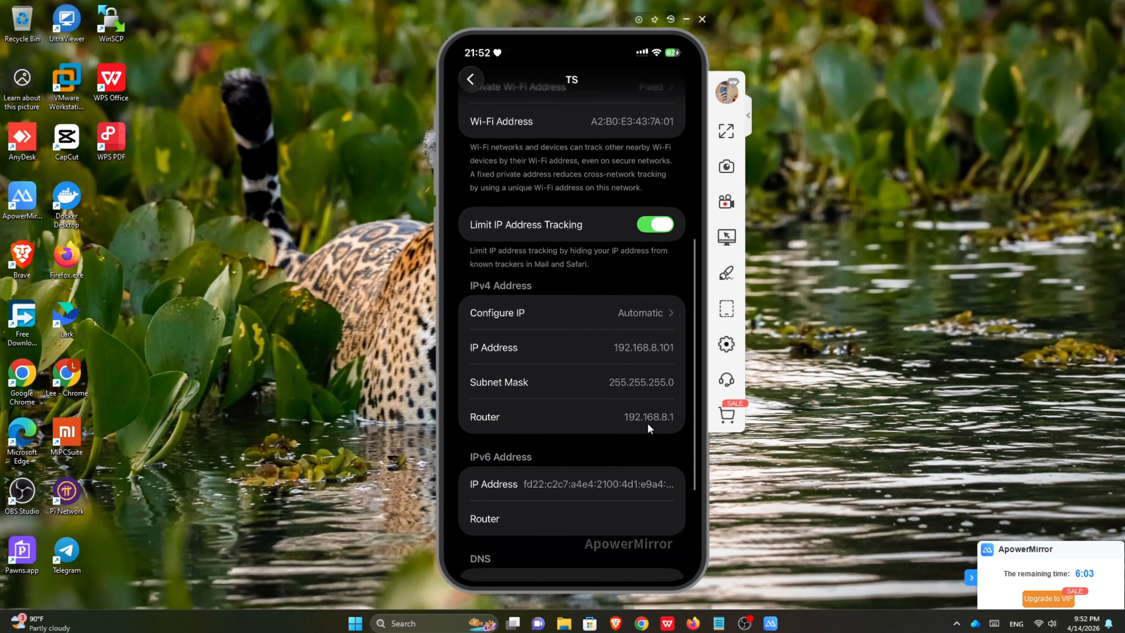
pyautogui.scroll(7, 637, 419)
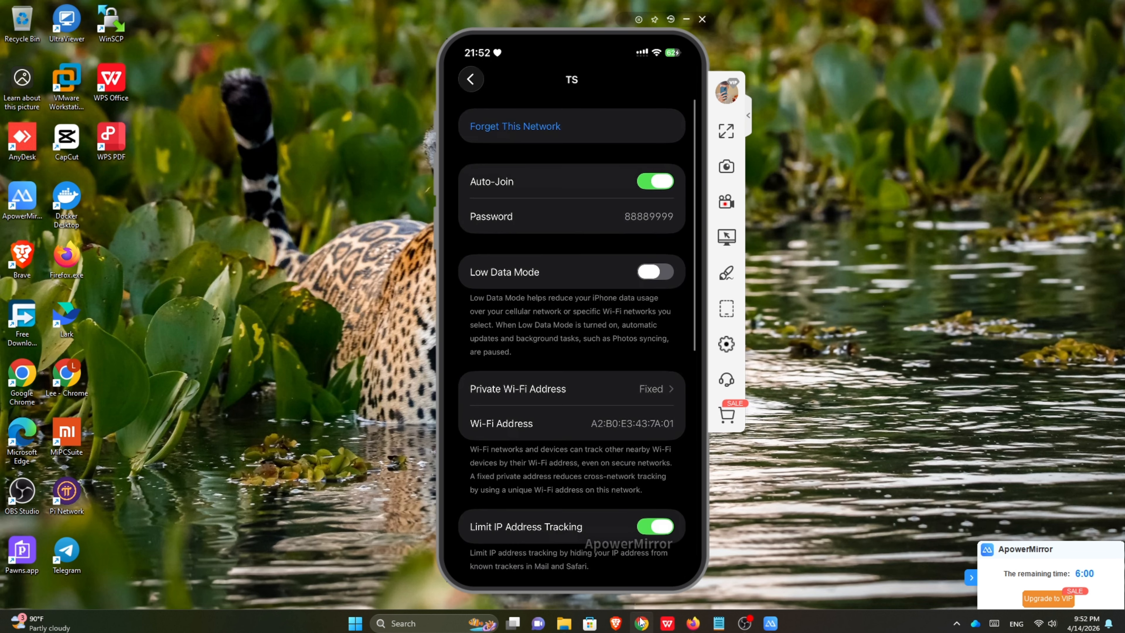
pyautogui.click(617, 623)
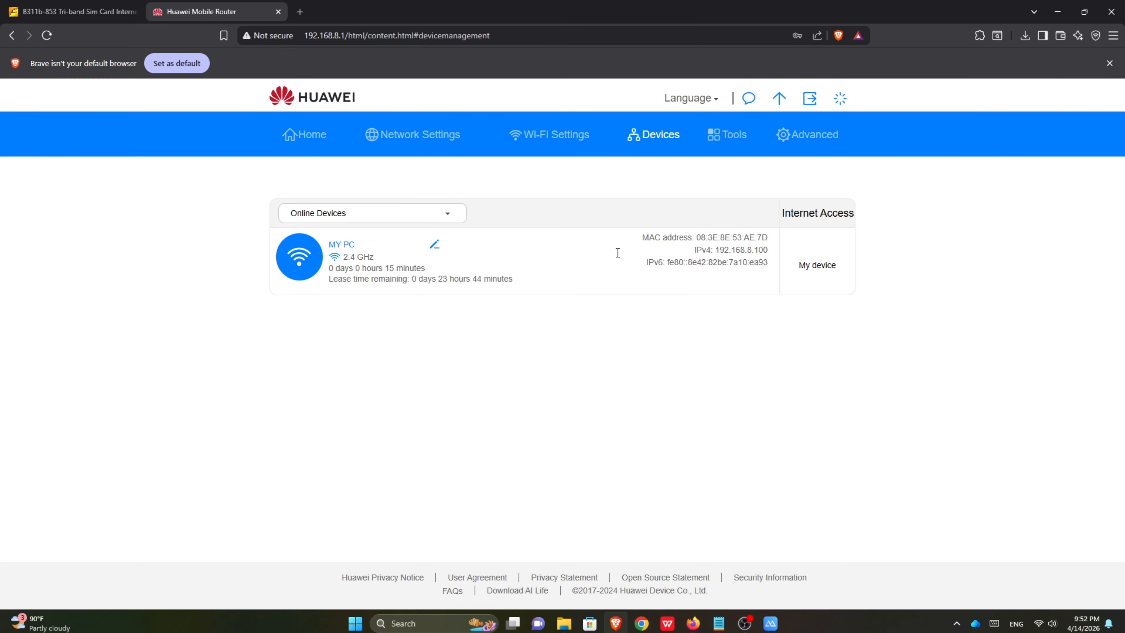
# Rename the iPhone online device to MY Phone
pyautogui.doubleClick(349, 305)
pyautogui.click(435, 305)
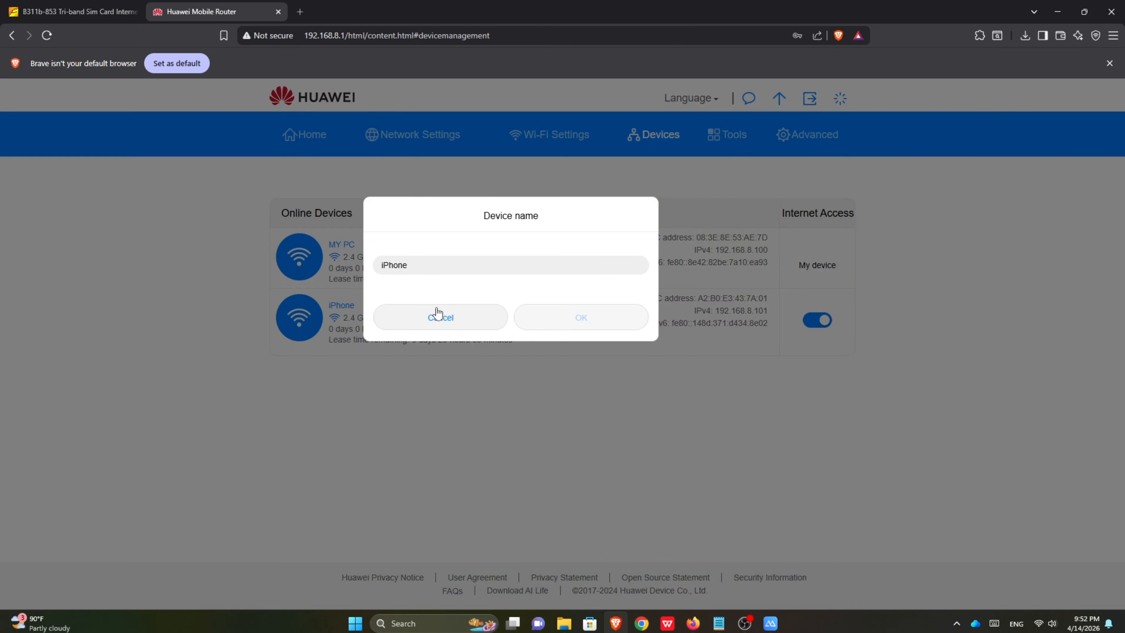
pyautogui.write('M')
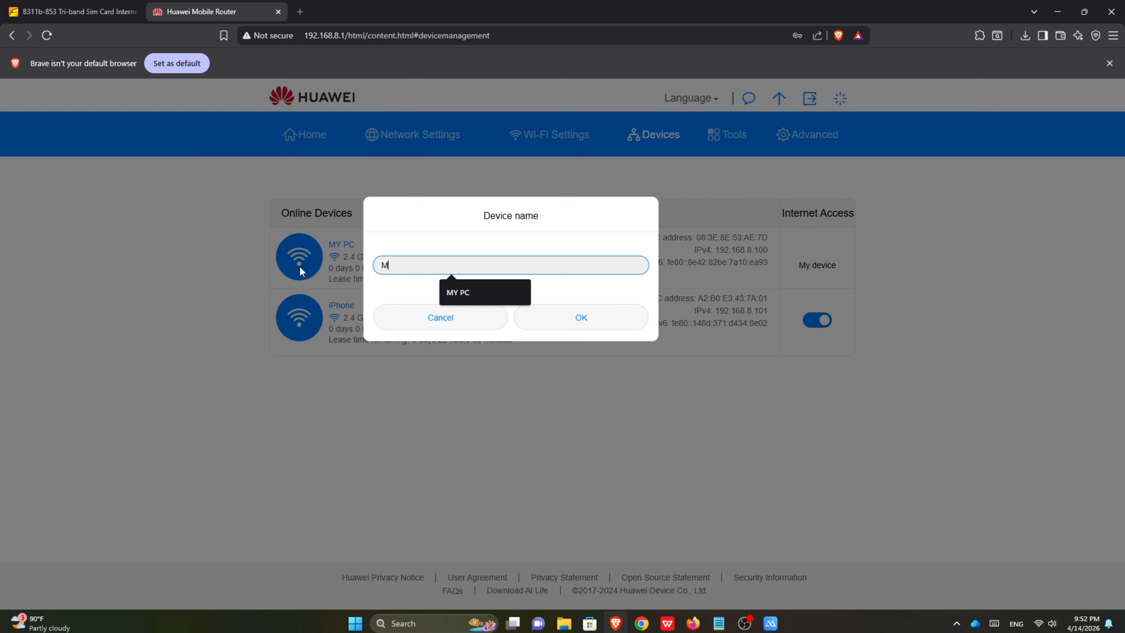
pyautogui.write('Y Phone')
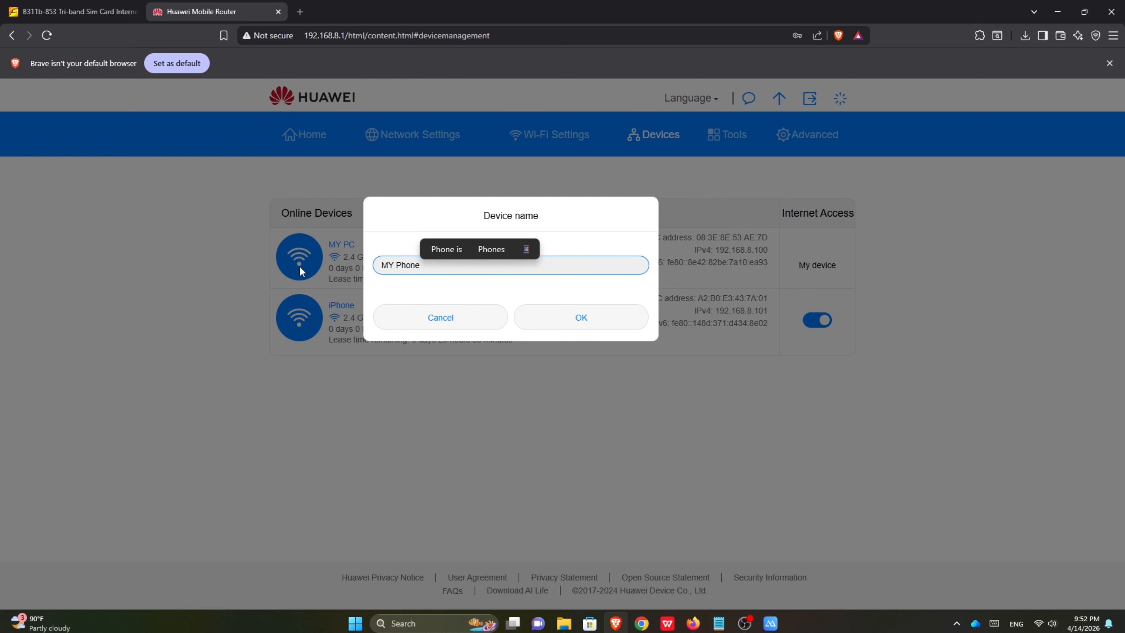
pyautogui.click(588, 321)
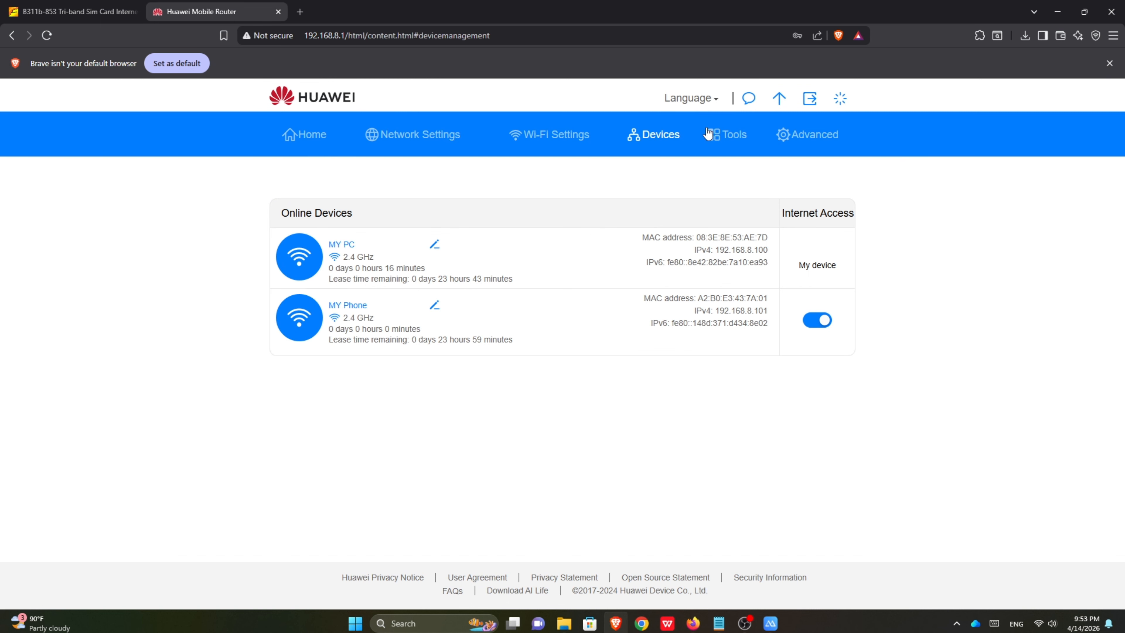
pyautogui.click(798, 136)
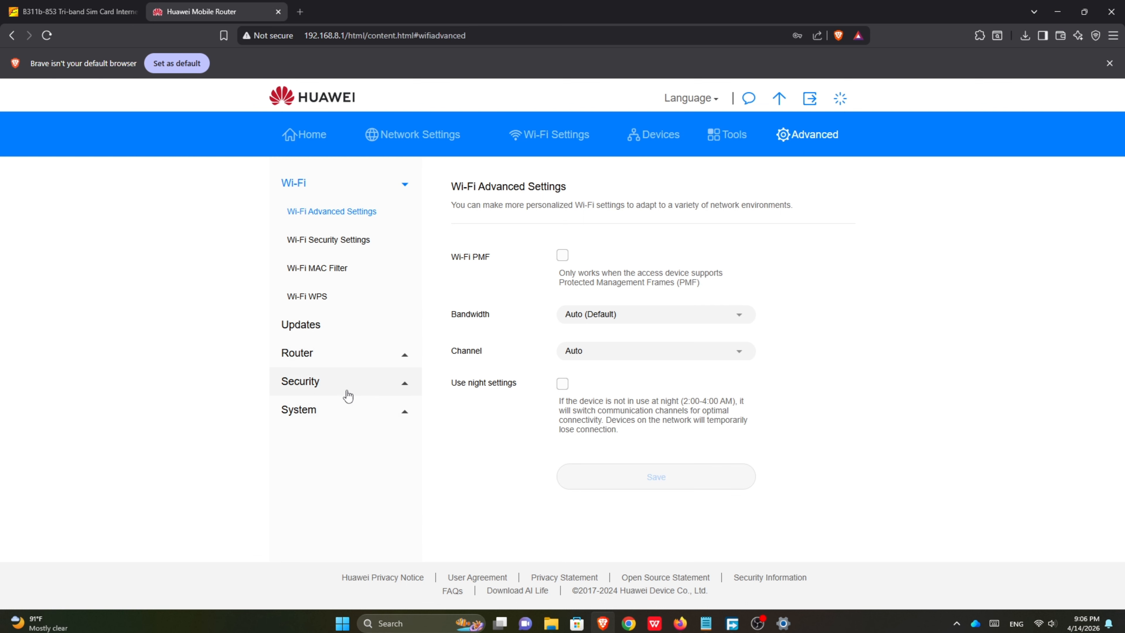
# Set the MAC Address Filter under Advanced > Security to Allow mode
pyautogui.click(324, 394)
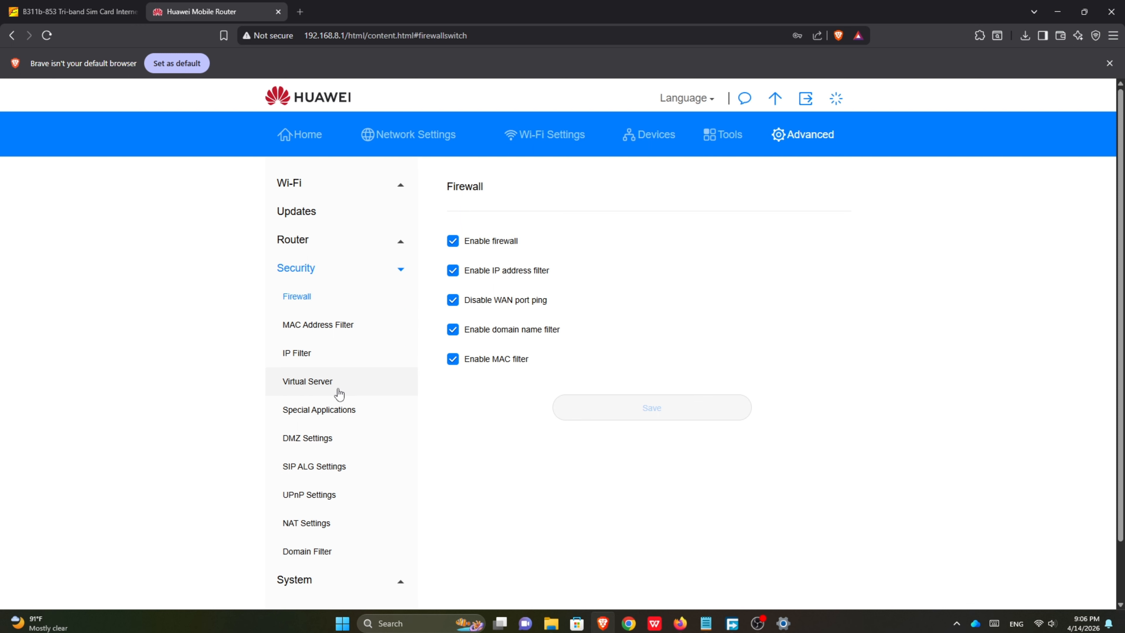
pyautogui.click(347, 330)
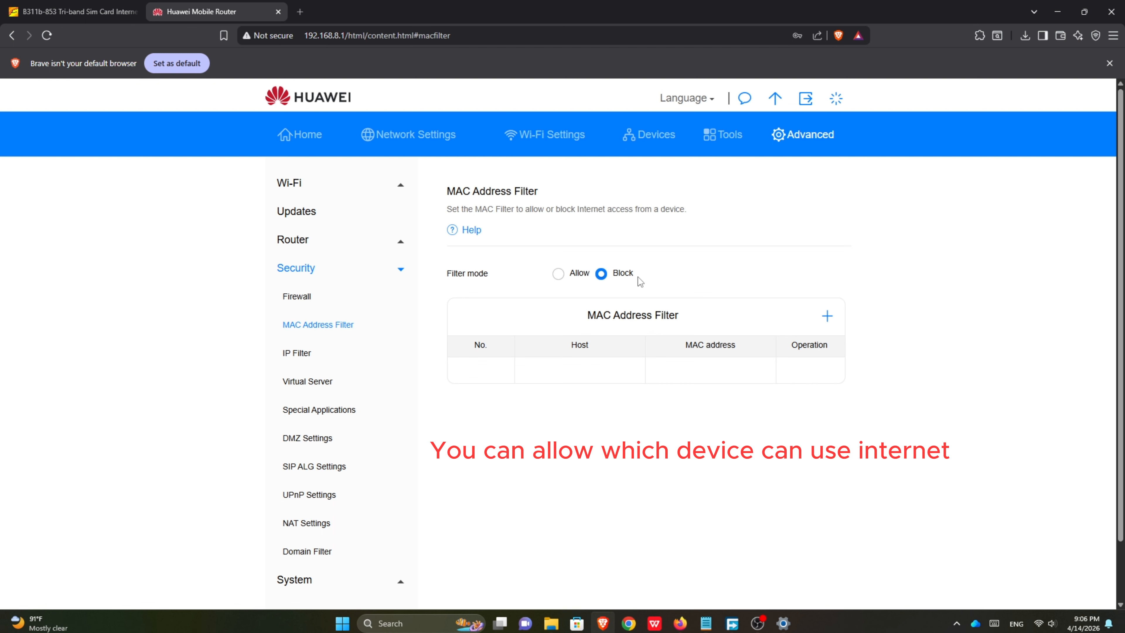
pyautogui.click(558, 274)
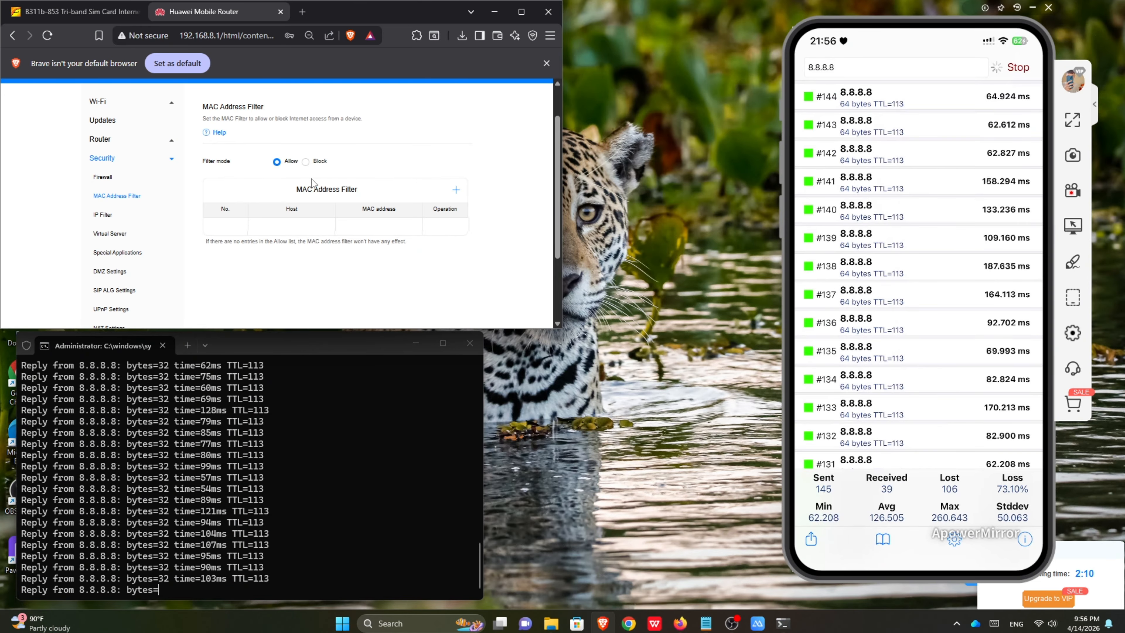
# Add MY Phone from the Host list to the MAC allow-list
pyautogui.click(456, 192)
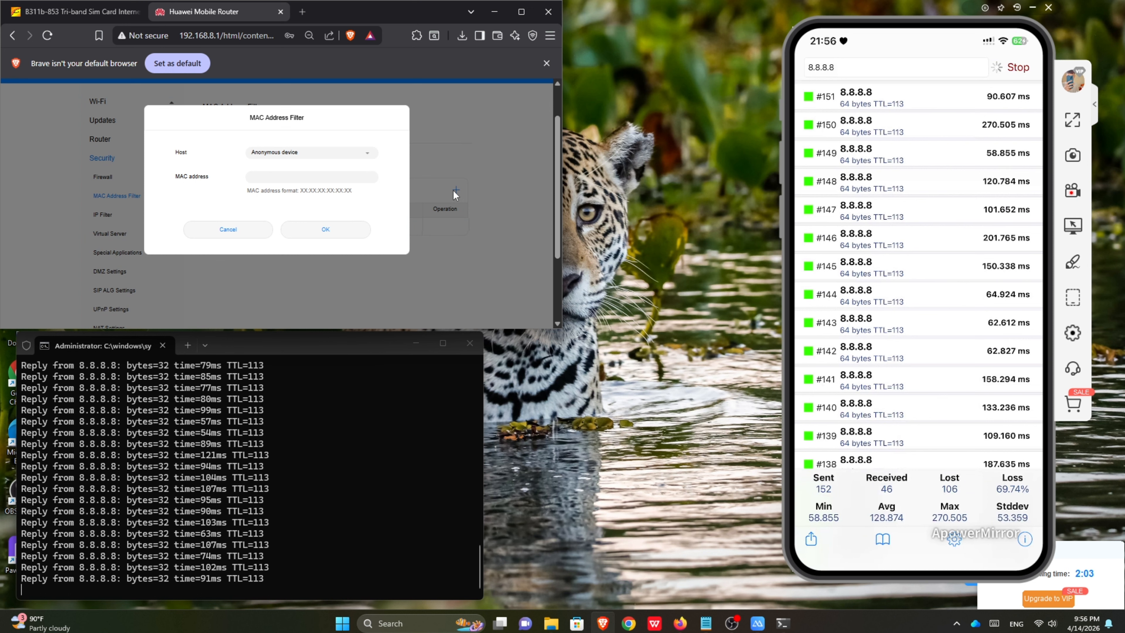
pyautogui.click(310, 152)
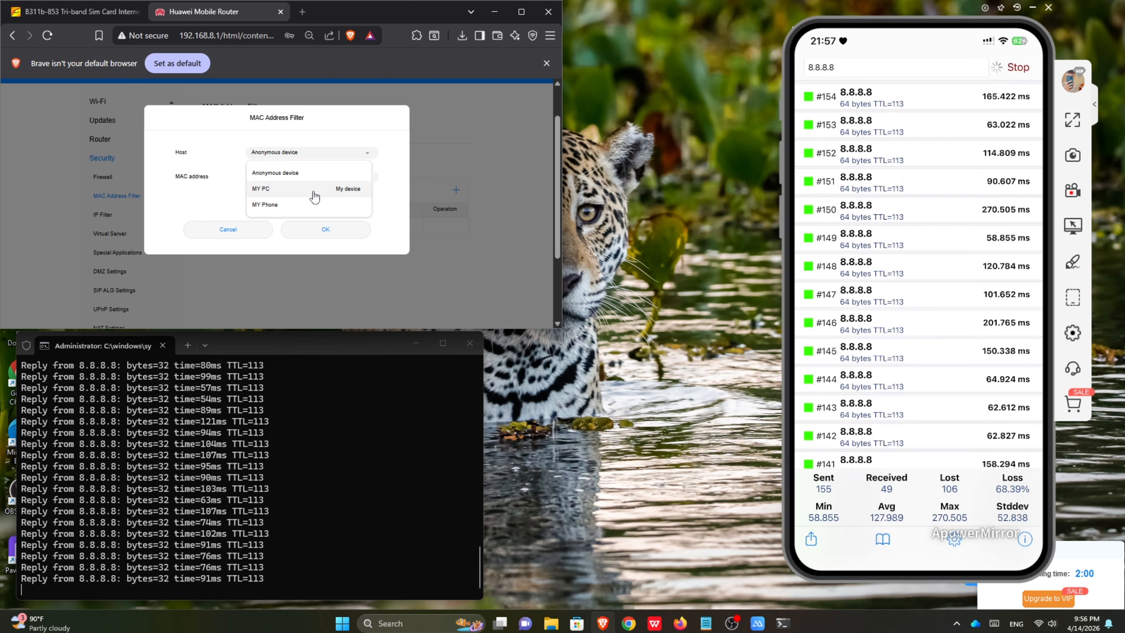
pyautogui.click(314, 196)
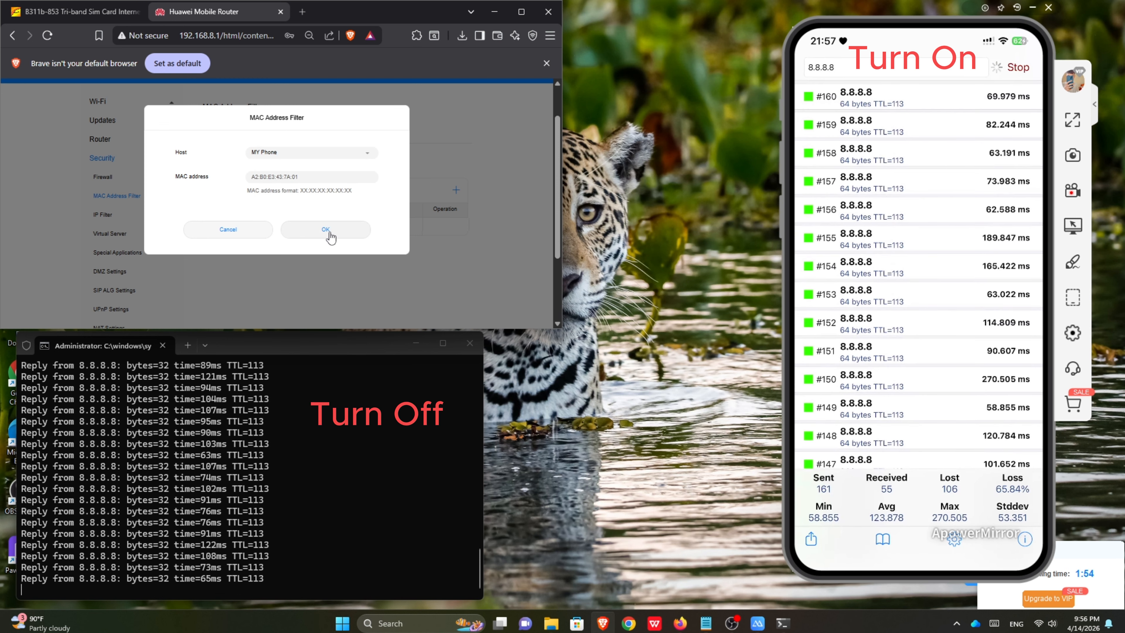
pyautogui.click(326, 227)
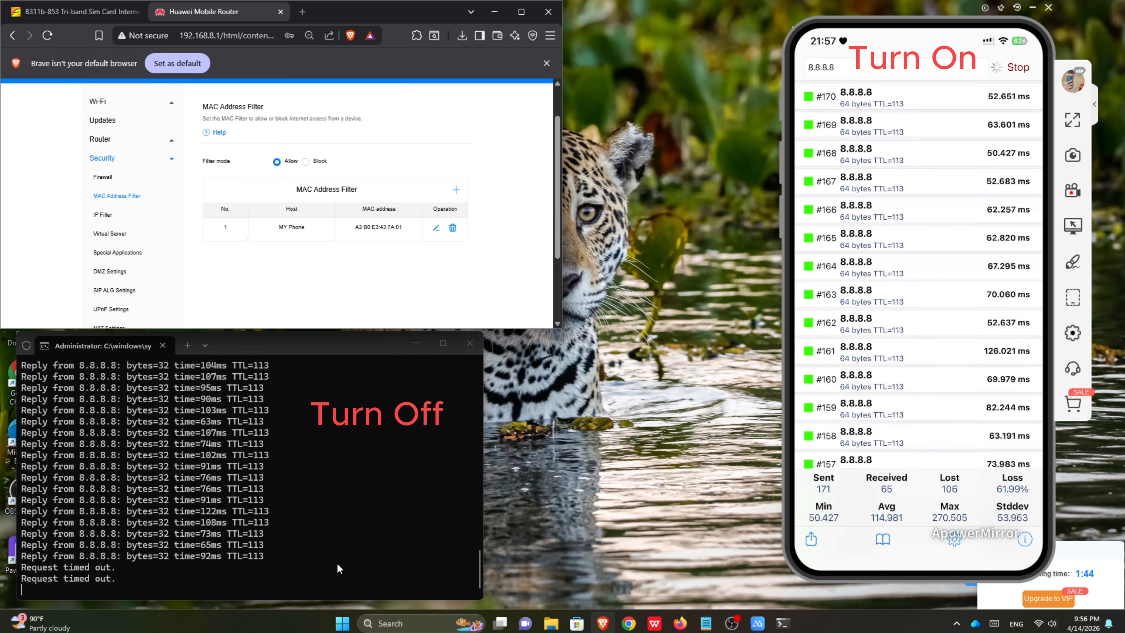
# Inspect the terminal output showing the PC's pings to 8.8.8.8 now timing out
pyautogui.moveTo(313, 590); pyautogui.dragTo(29, 514)
pyautogui.click(232, 514)
pyautogui.moveTo(121, 511); pyautogui.dragTo(22, 585)
pyautogui.click(385, 465)
pyautogui.click(202, 562)
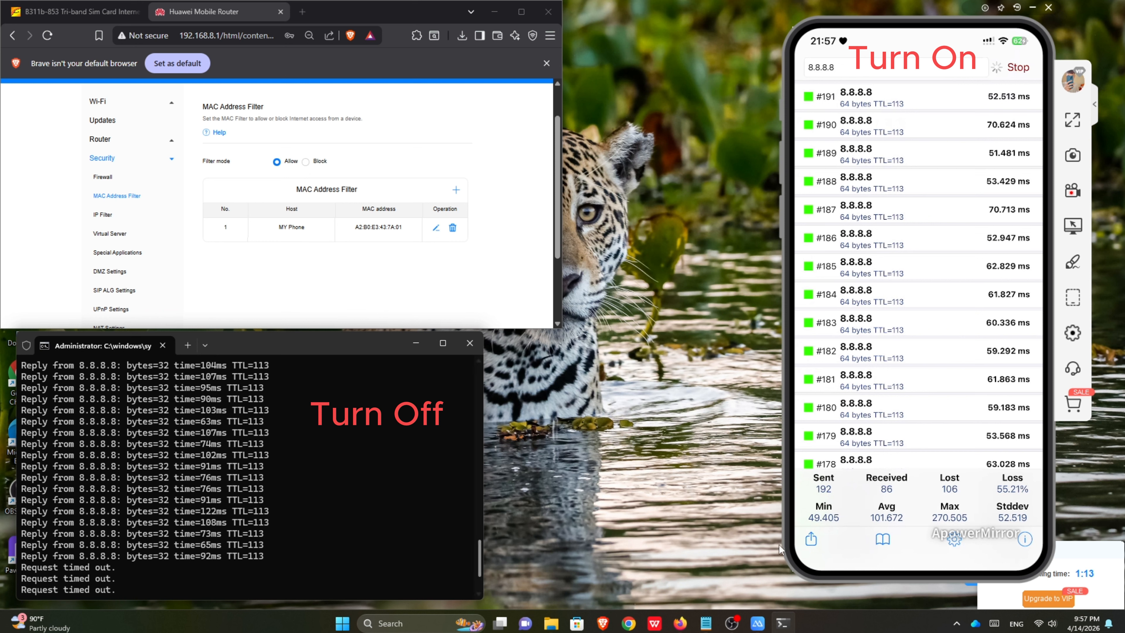
# Check the PC's Wi-Fi connection status in the taskbar network flyout
pyautogui.click(1045, 627)
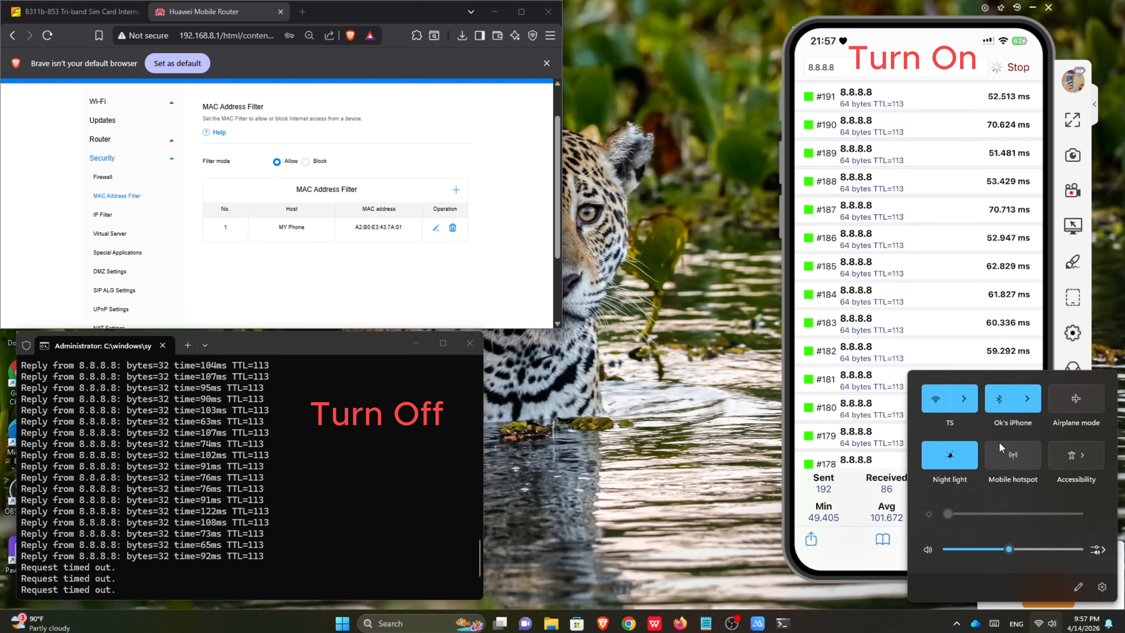
pyautogui.click(965, 386)
pyautogui.click(756, 625)
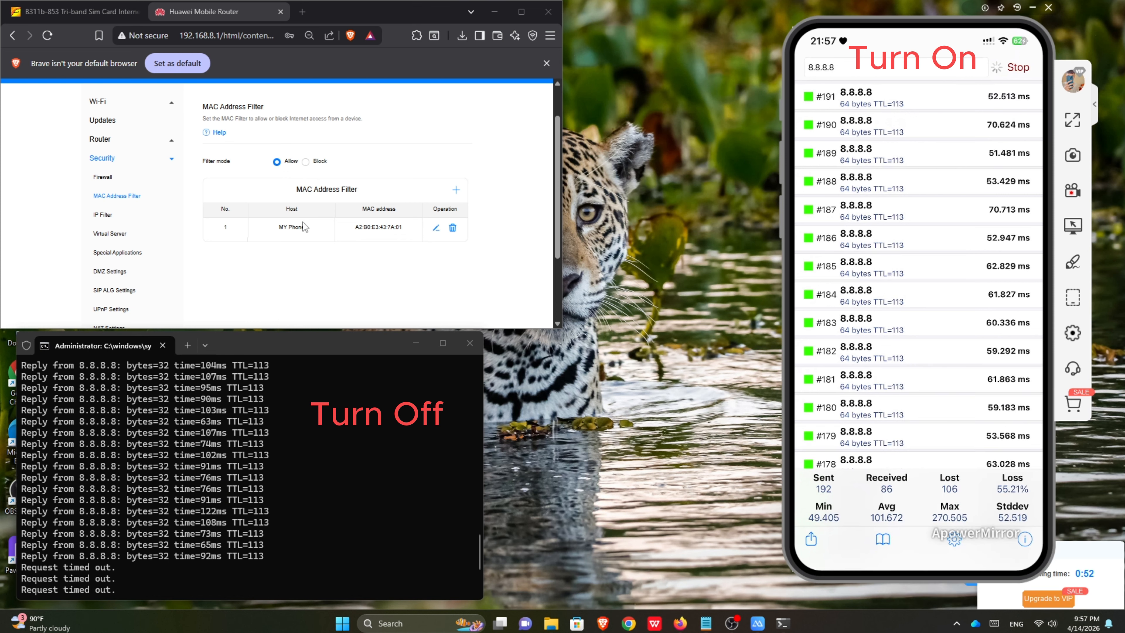
# Delete MY Phone from the allow-list and check the PC's latest 8.8.8.8 pings
pyautogui.click(452, 228)
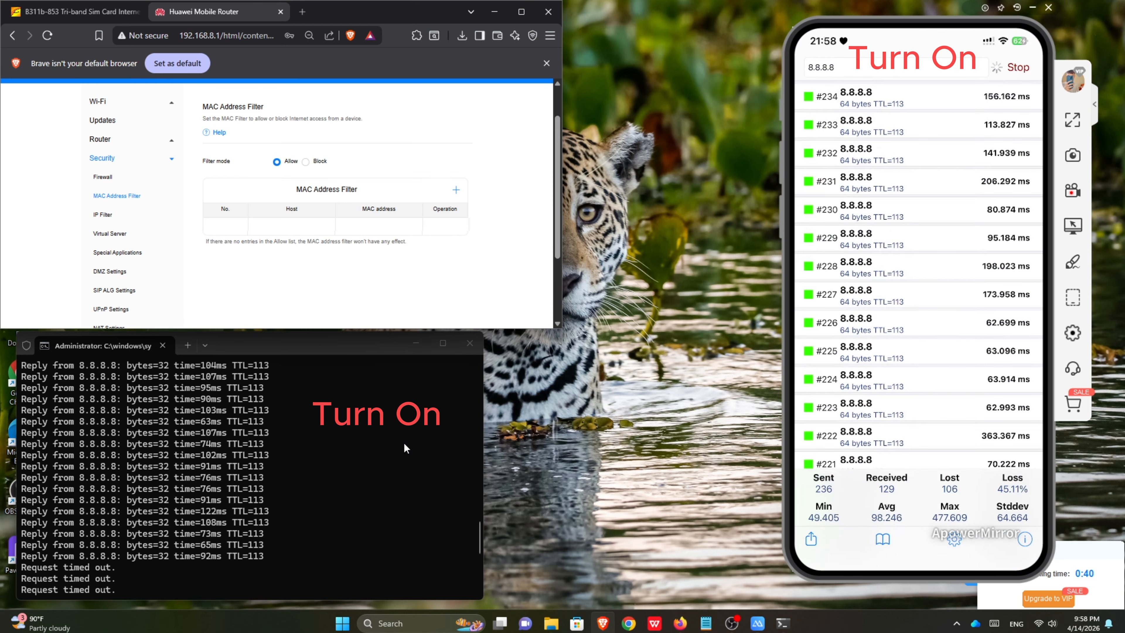
pyautogui.click(393, 494)
pyautogui.scroll(-5, 392, 496)
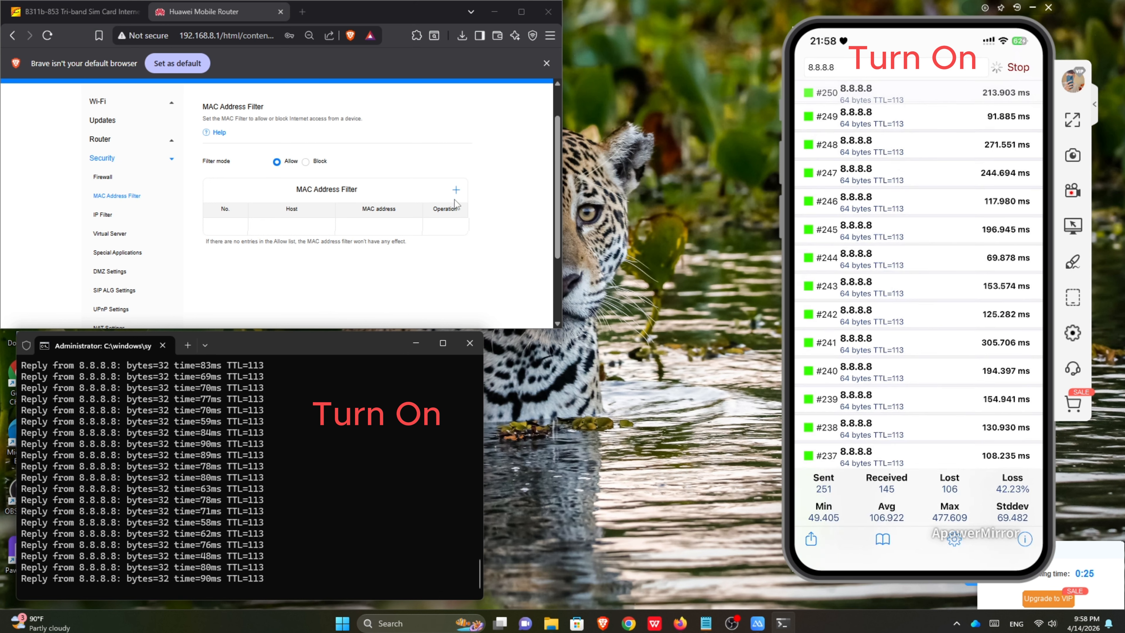
# Add a MAC filter entry with host MY PC (08:3E:8E:53:AE:7D) and save it
pyautogui.click(456, 190)
pyautogui.click(310, 153)
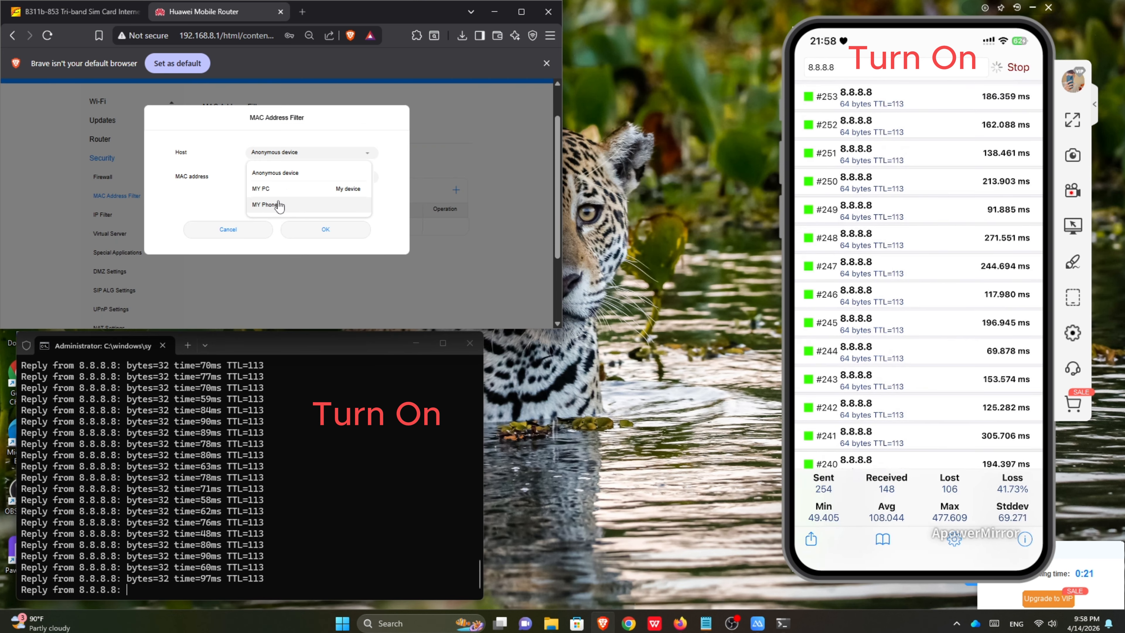
pyautogui.click(279, 205)
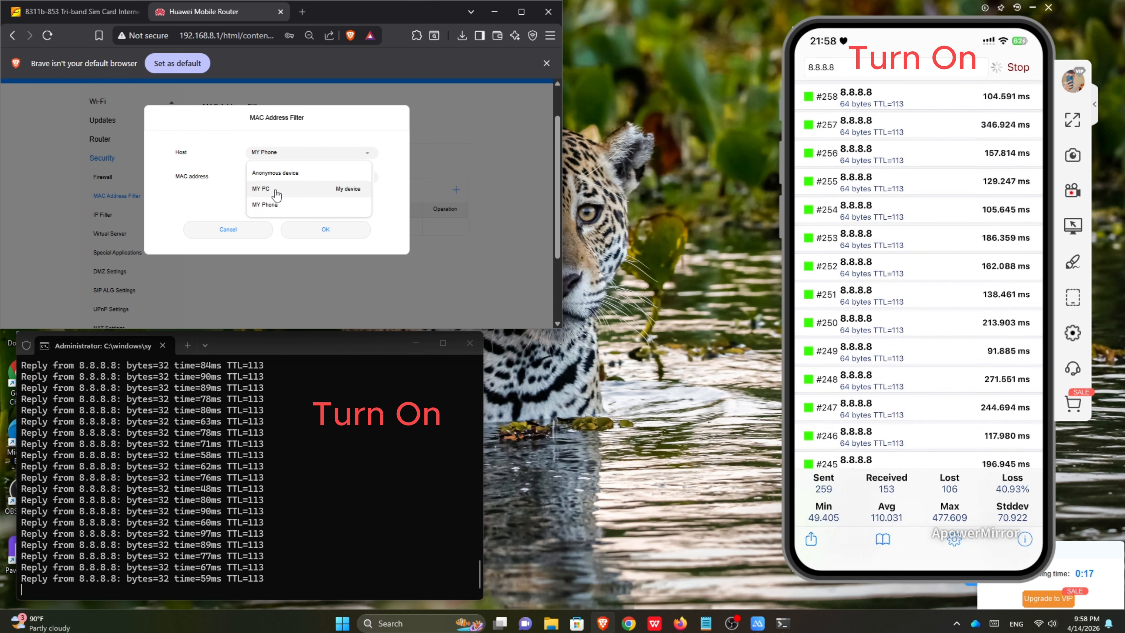
pyautogui.click(277, 193)
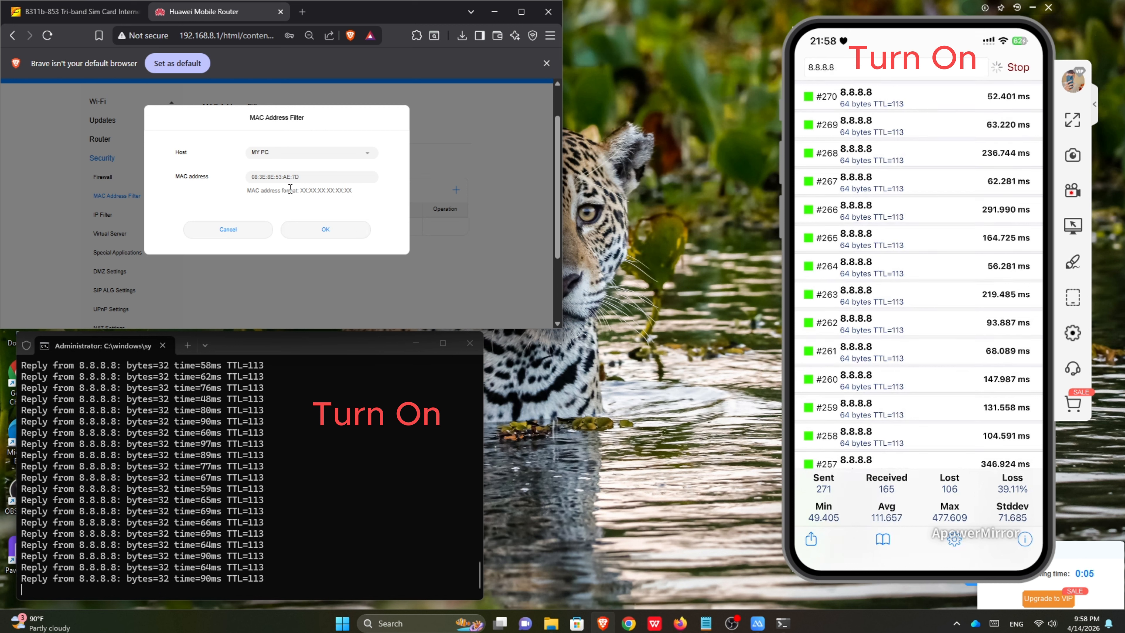
pyautogui.click(302, 227)
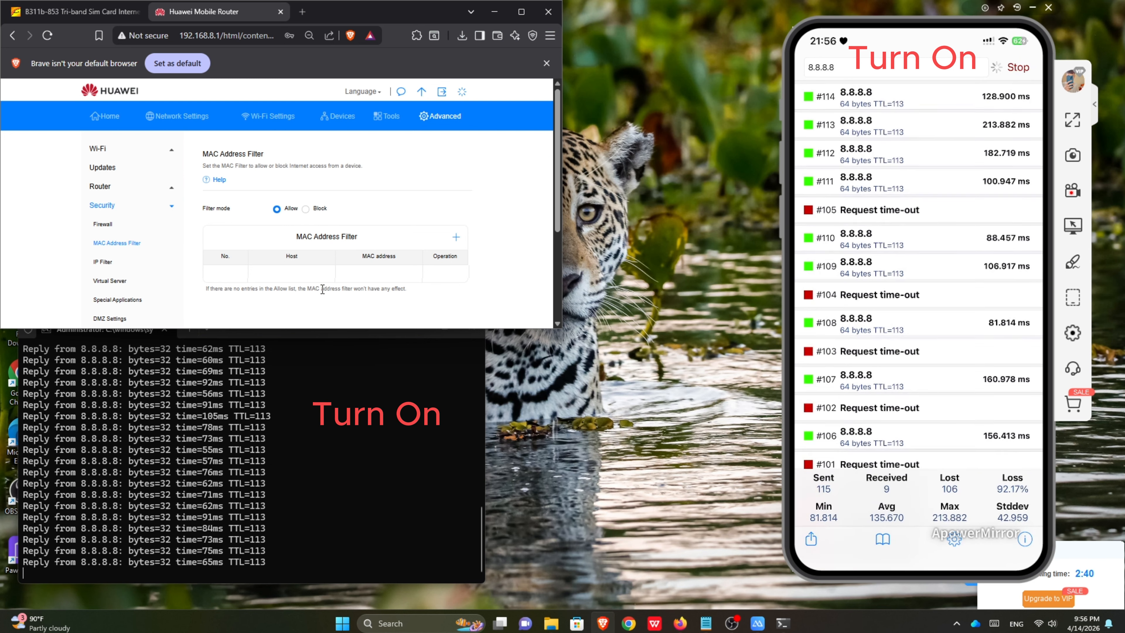
# Move the ping terminal slightly lower and return to the Devices page listing MY PC and MY Phone
pyautogui.click(351, 367)
pyautogui.moveTo(362, 334); pyautogui.dragTo(360, 350)
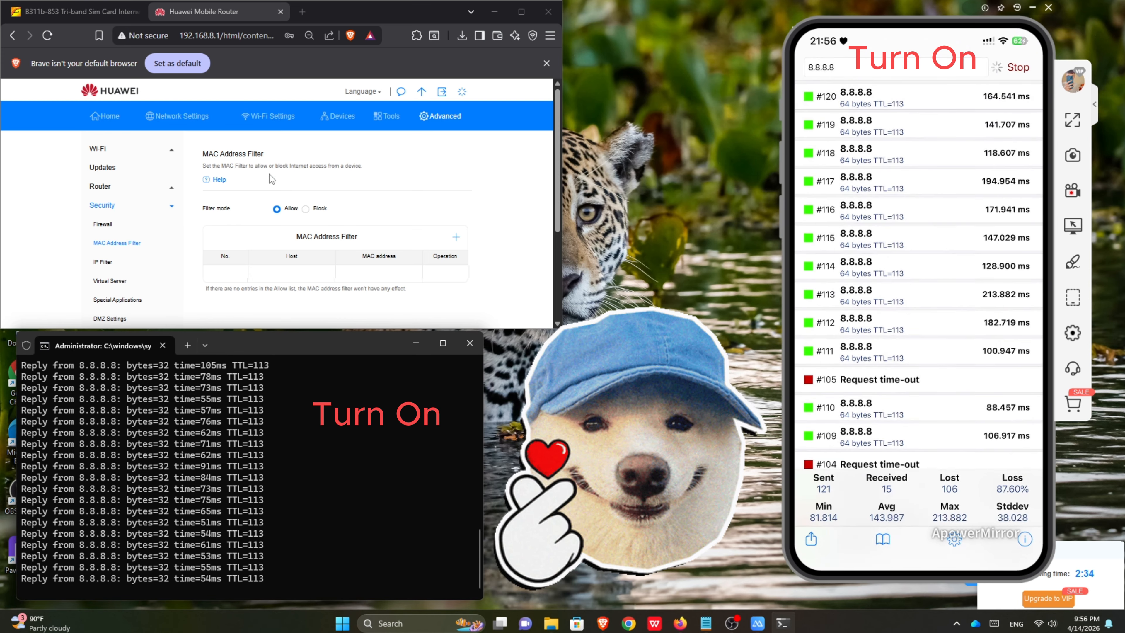
pyautogui.click(339, 116)
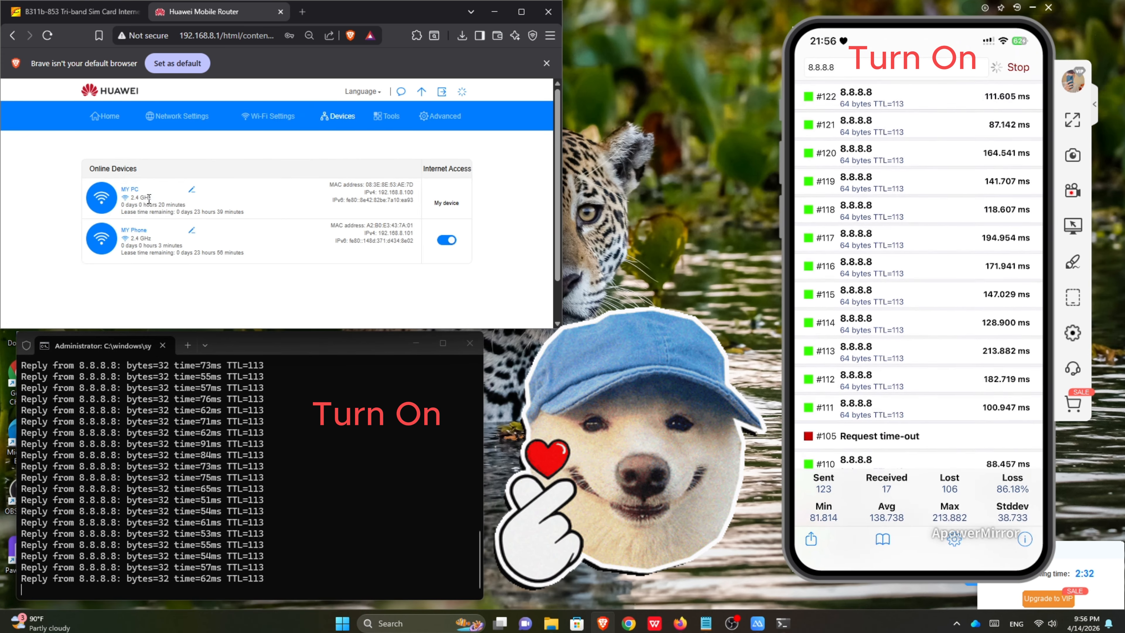